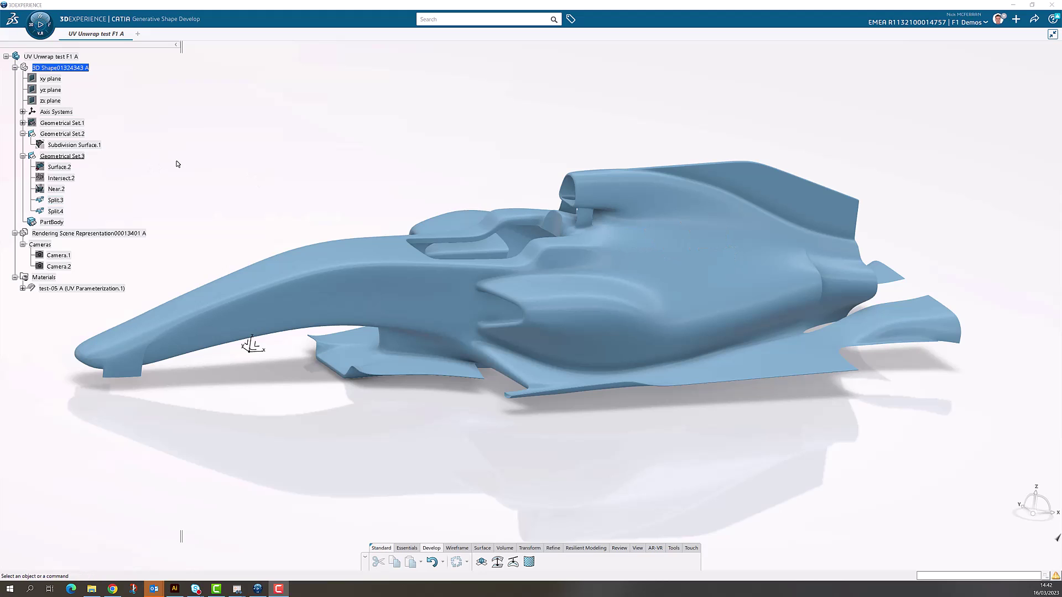
- Show Subdivision Surface.1 over the sidepod, orbit to a side-on view, then hide it again
right_click(98, 148)
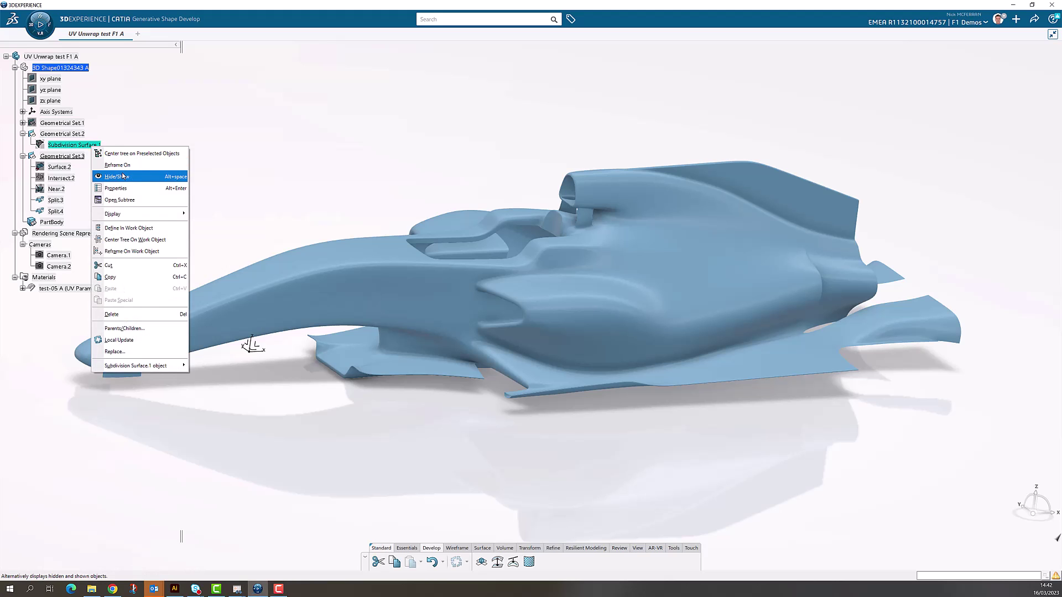
left_click(166, 172)
middle_click_drag(724, 482, 726, 390)
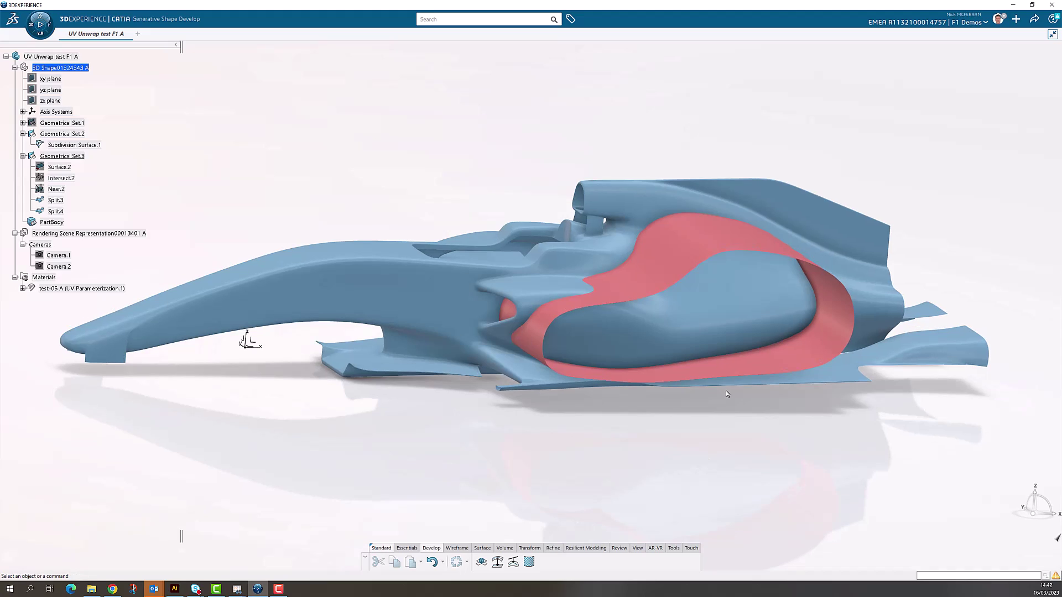
right_click(83, 145)
left_click(125, 175)
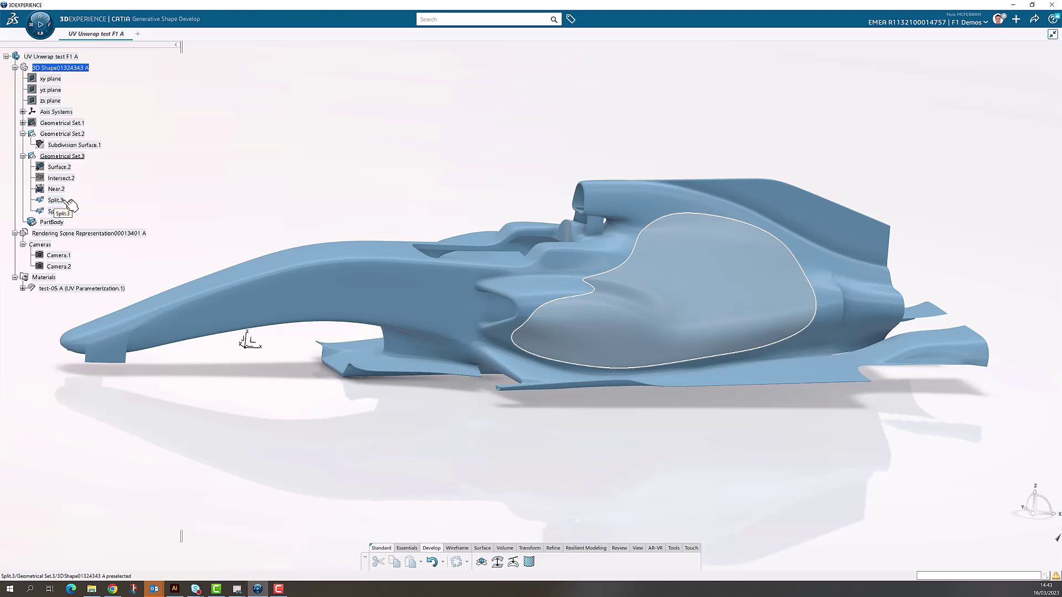
- Start a UV parameterization of Split.3, preview the unfolding and turn on the reference texture
left_click(70, 205)
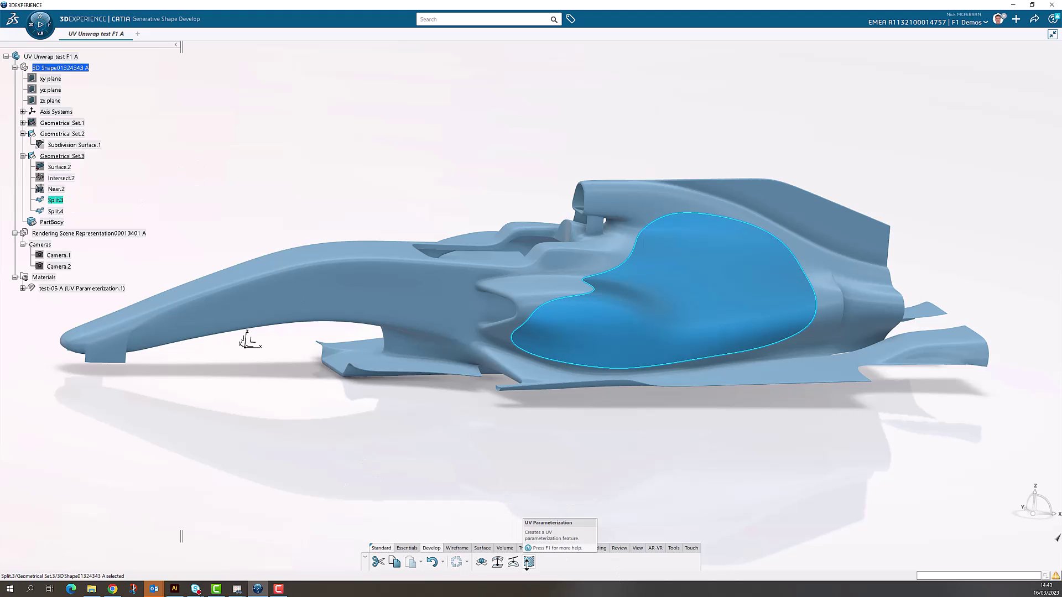
left_click(528, 562)
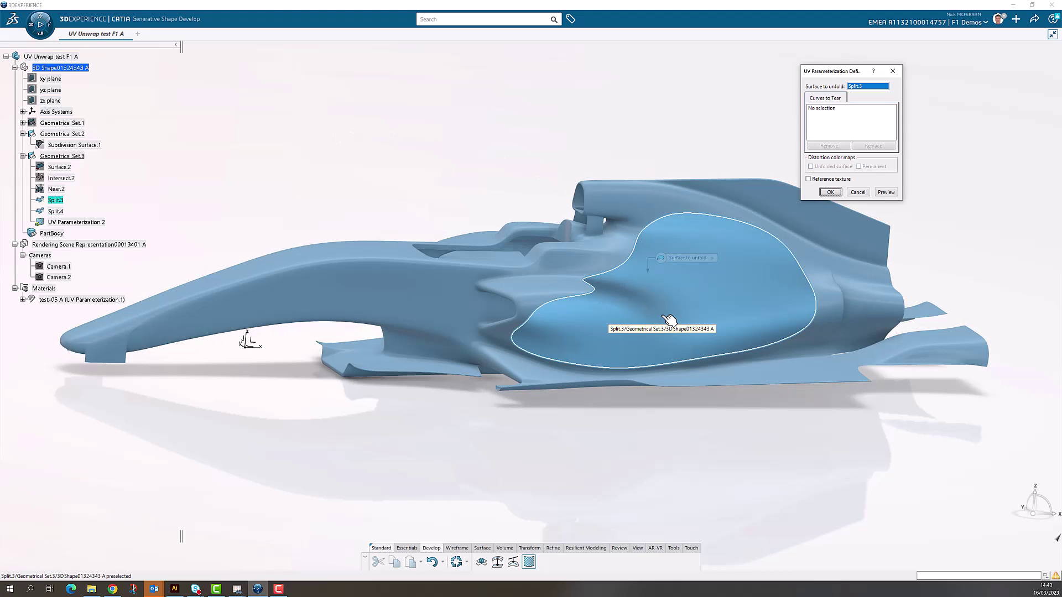
left_click(670, 319)
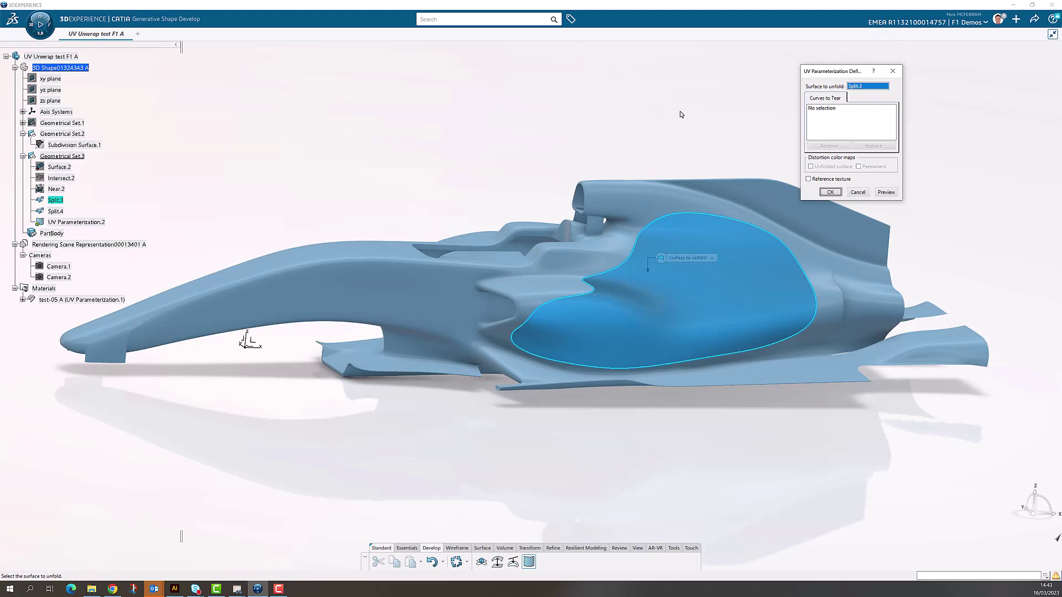
left_click(887, 192)
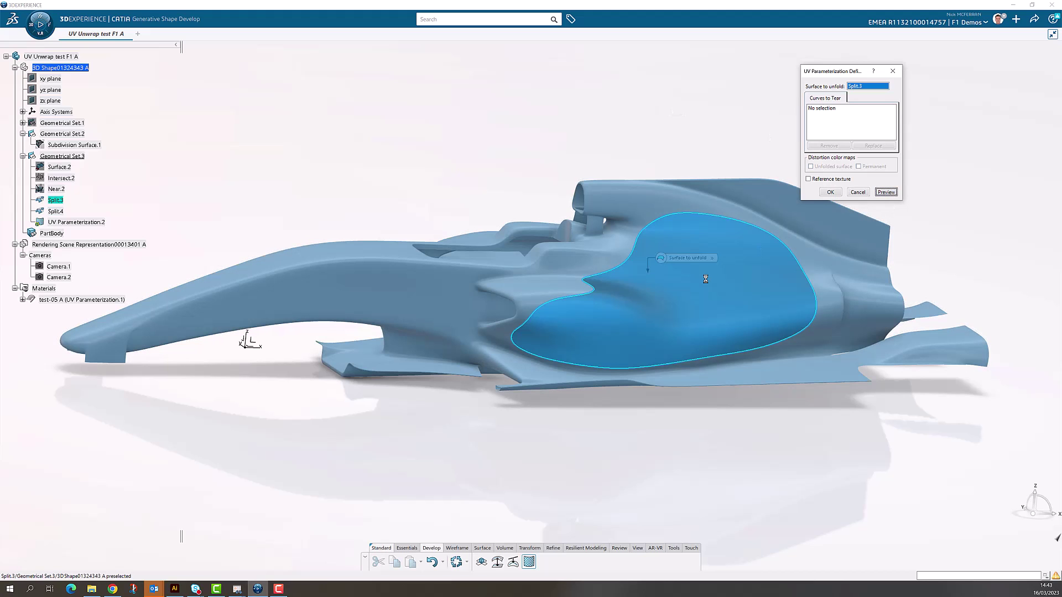
left_click(808, 179)
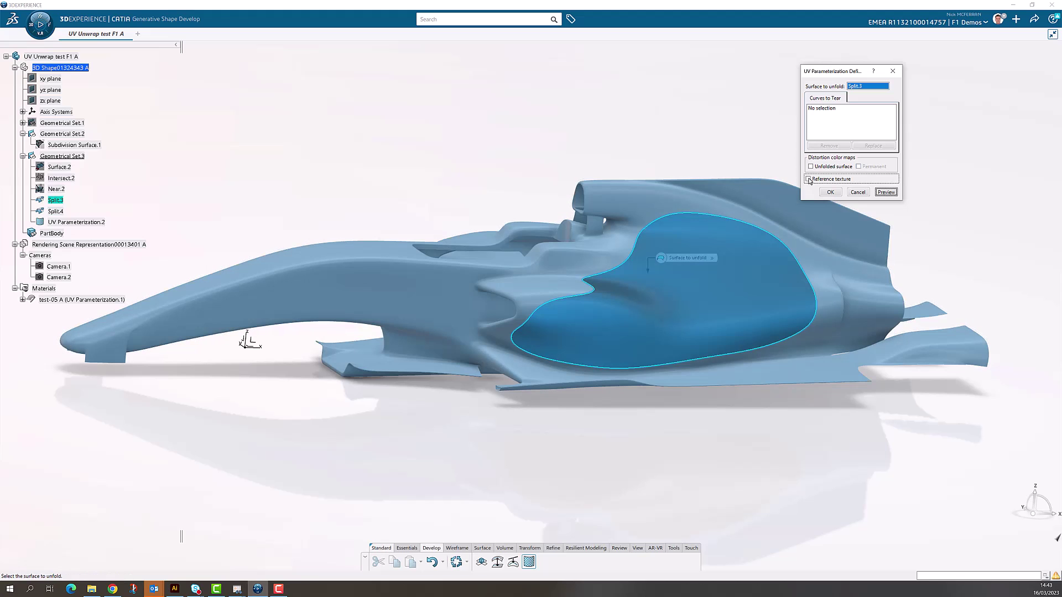
- Inspect the carbon-fibre textured sidepod up close, then confirm the UV parameterization
middle_click(669, 308)
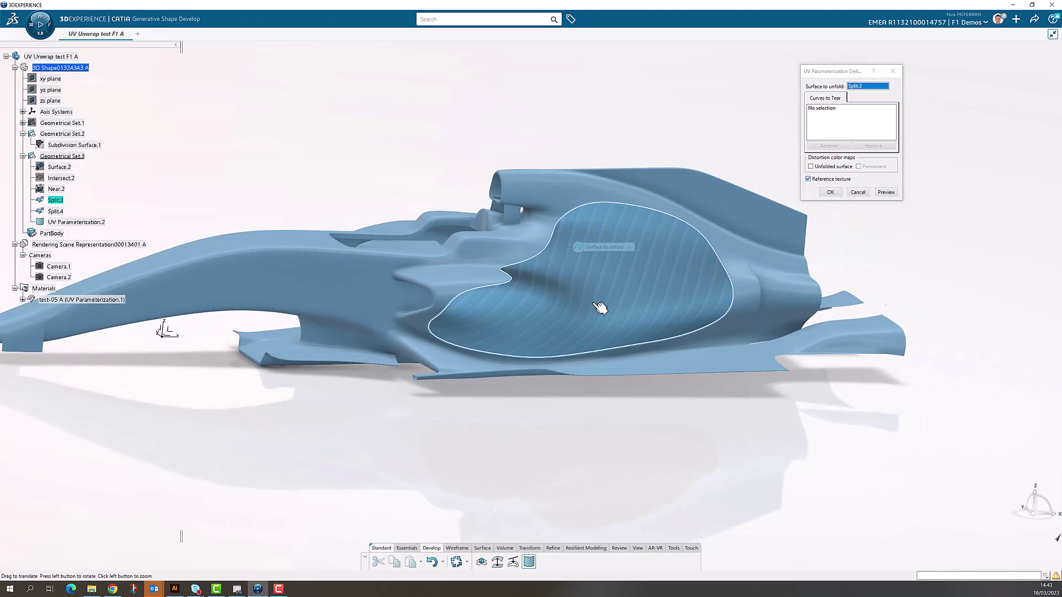
middle_click_drag(537, 356, 581, 194)
middle_click_drag(475, 311, 429, 332)
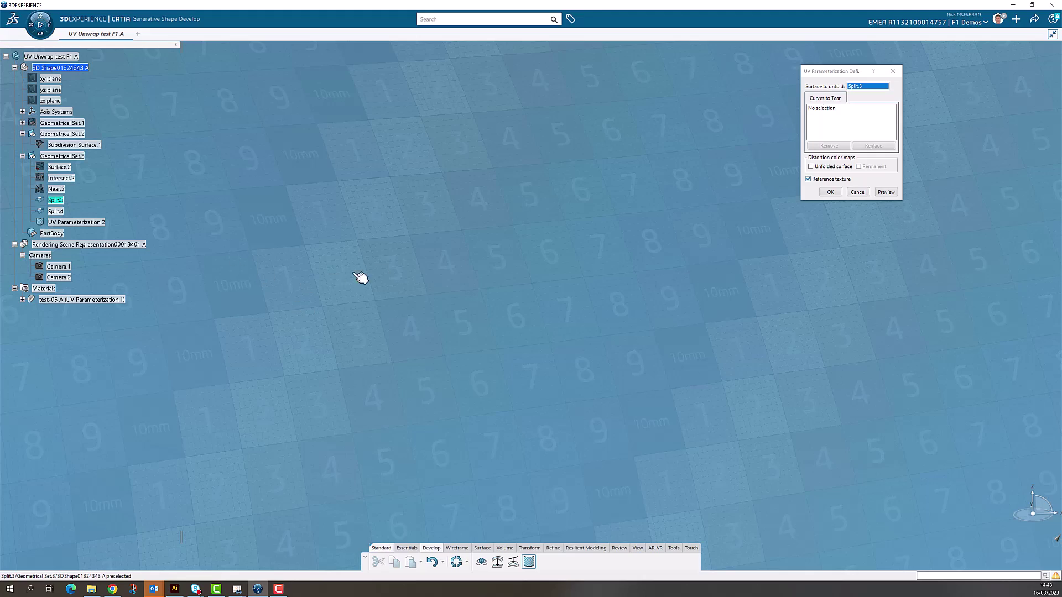
middle_click_drag(410, 278, 690, 308)
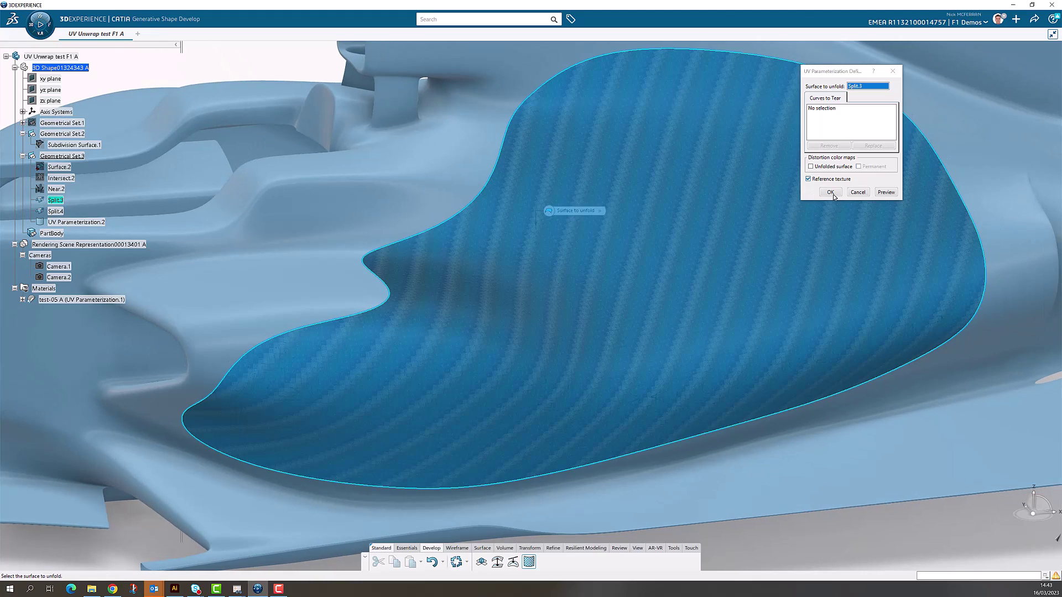
left_click(831, 192)
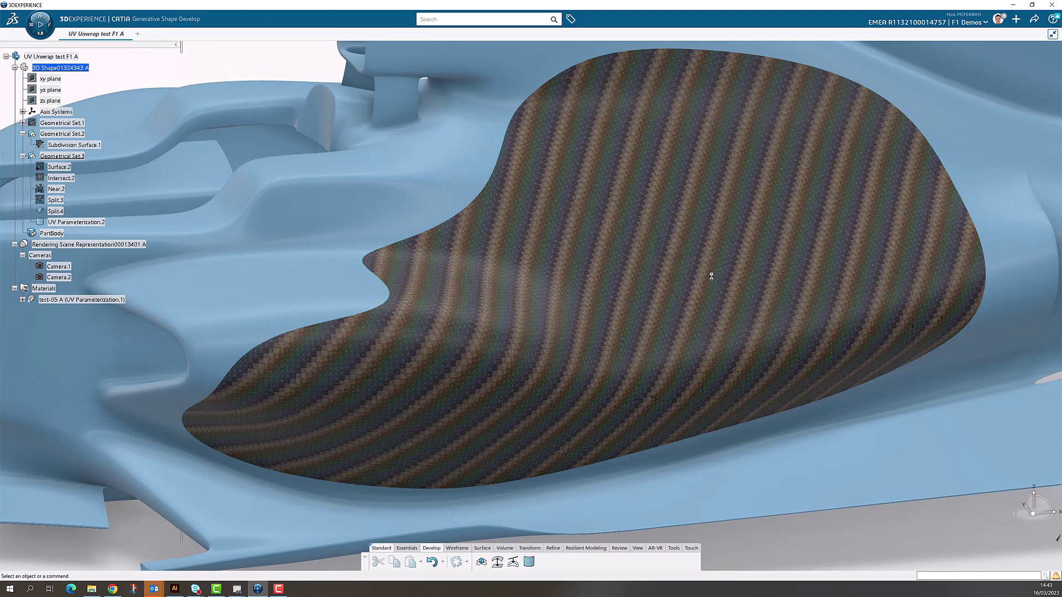
- Orbit around the textured sidepod and bring up the Share > Export command list
middle_click_drag(713, 280, 686, 150)
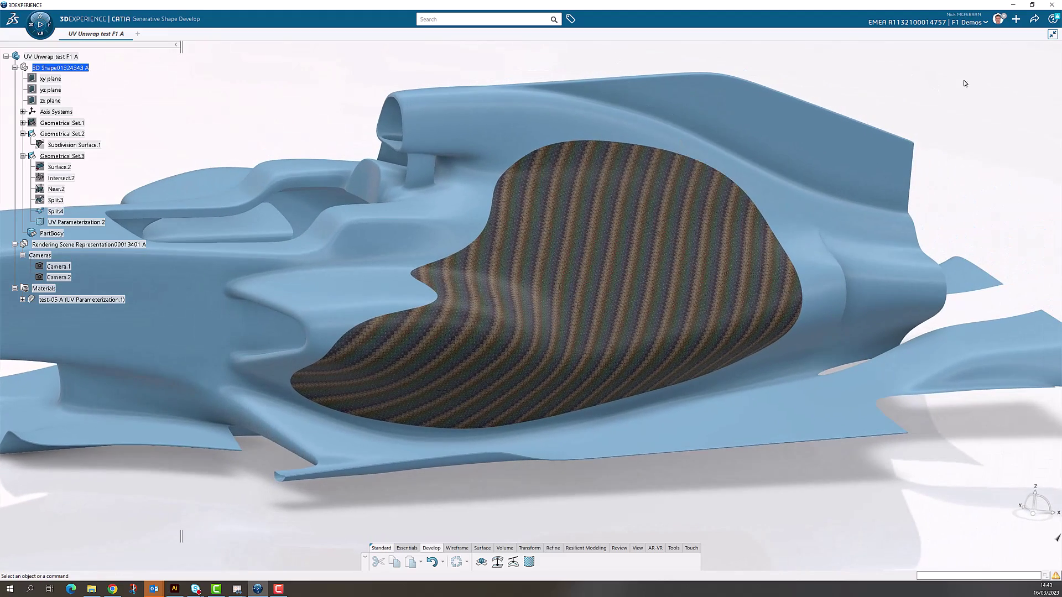
left_click(1035, 23)
left_click(1033, 74)
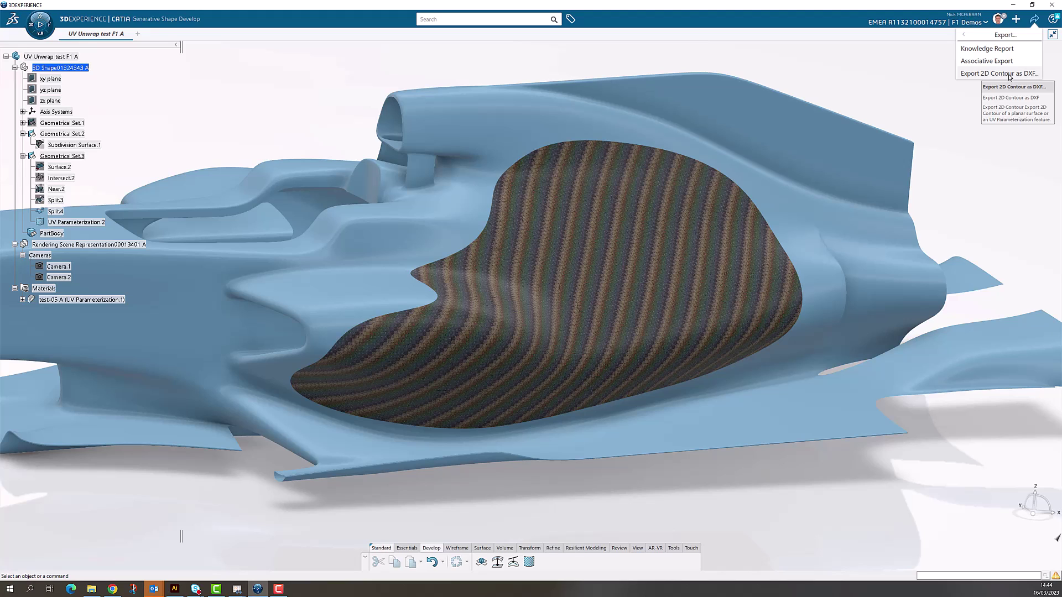
- Export UV Parameterization.2's 2D contour as 2d-unwrap-01.dxf into F1-logo-unwrap\160323
left_click(1010, 75)
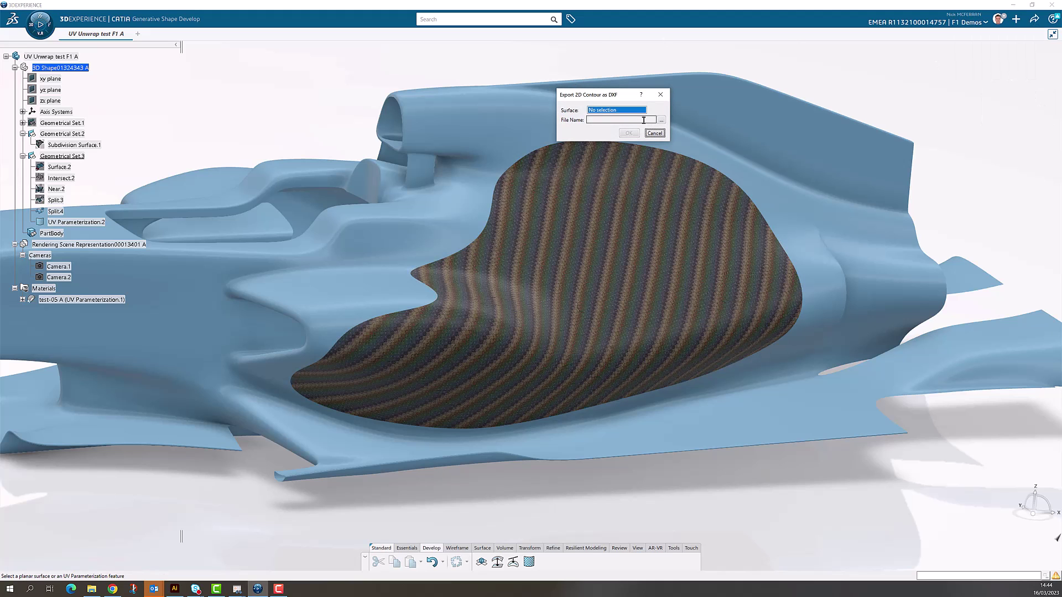
left_click(662, 120)
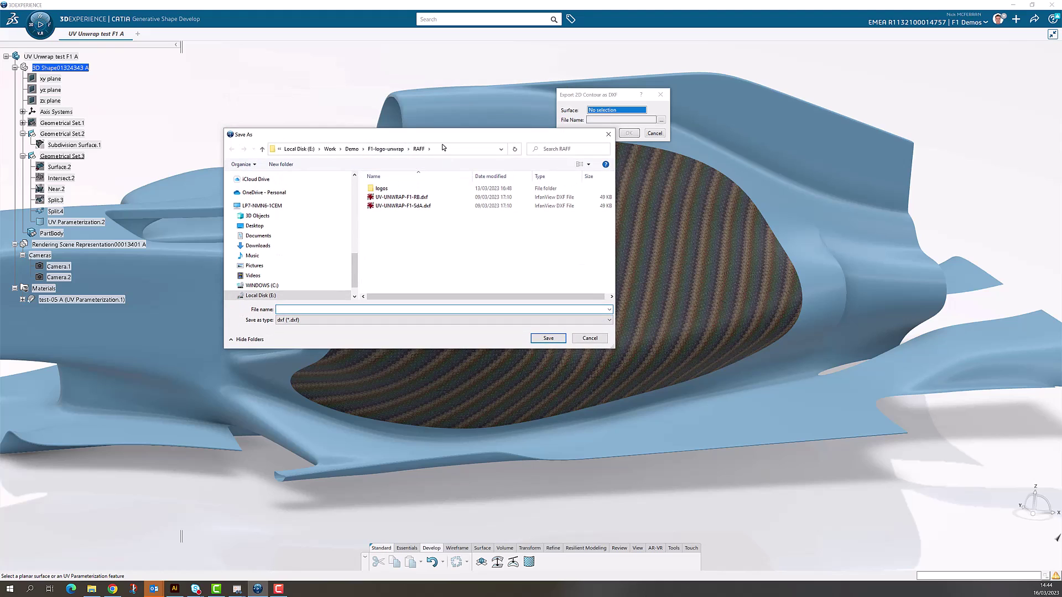
left_click(381, 149)
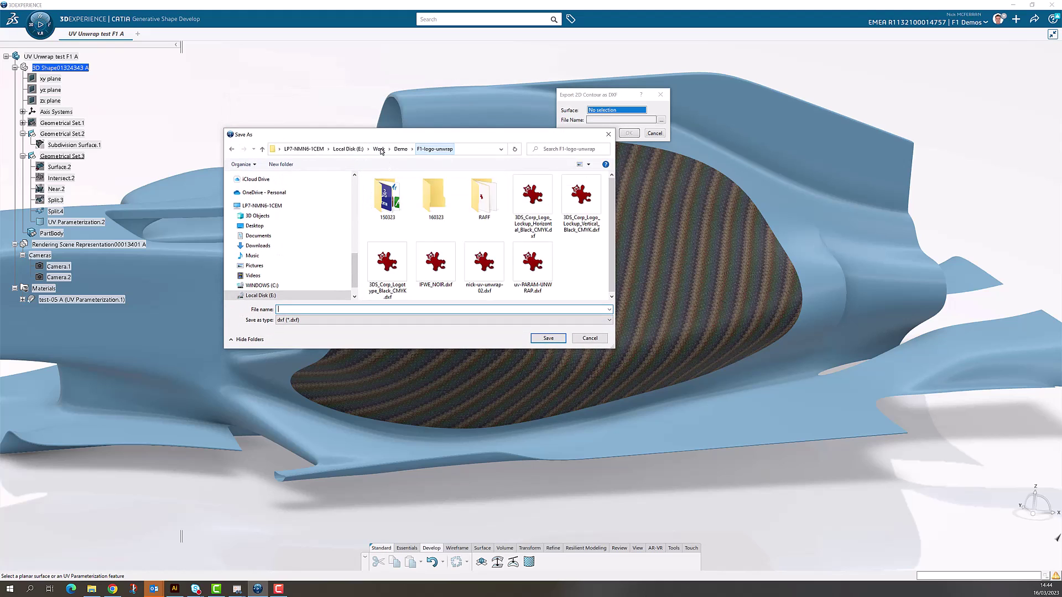
double_click(436, 198)
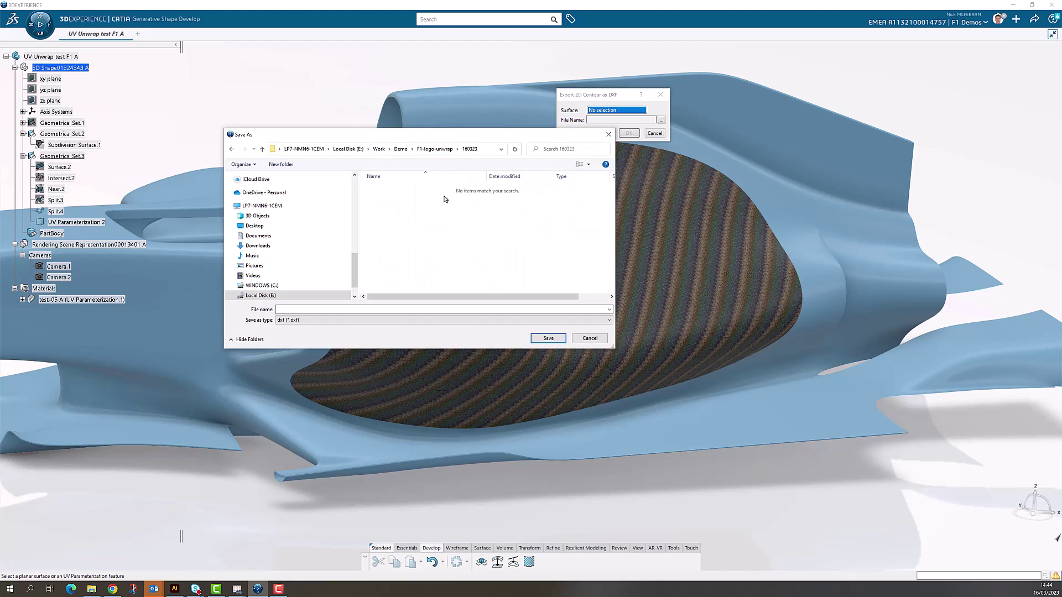
left_click(318, 309)
left_click(542, 338)
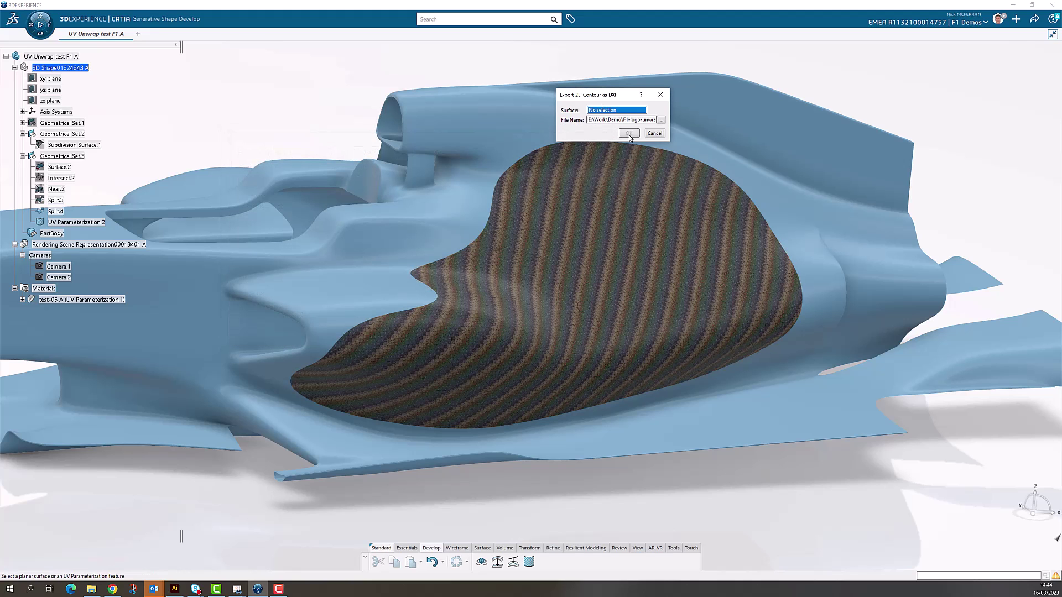
left_click(598, 221)
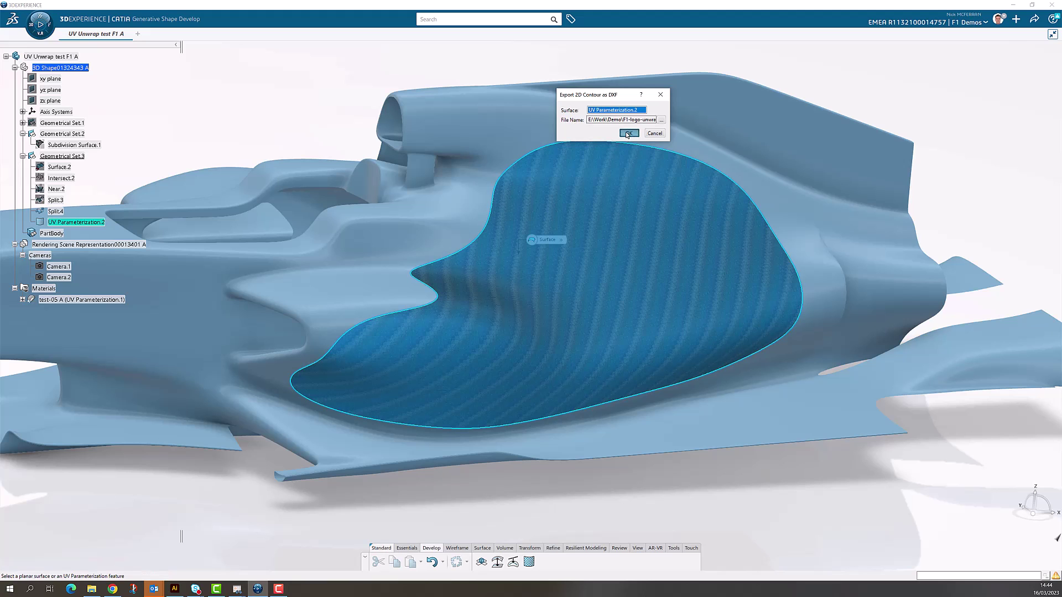
left_click(628, 133)
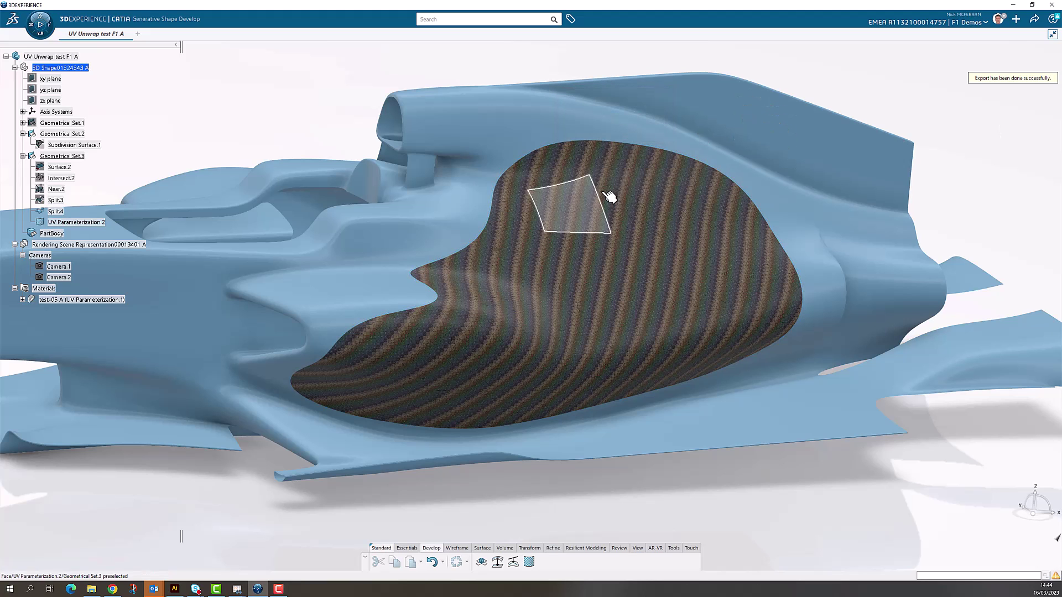
- Open 2d-unwrap-01.dxf from F1-logo-unwrap\160323 in Illustrator at original DXF size
left_click(175, 589)
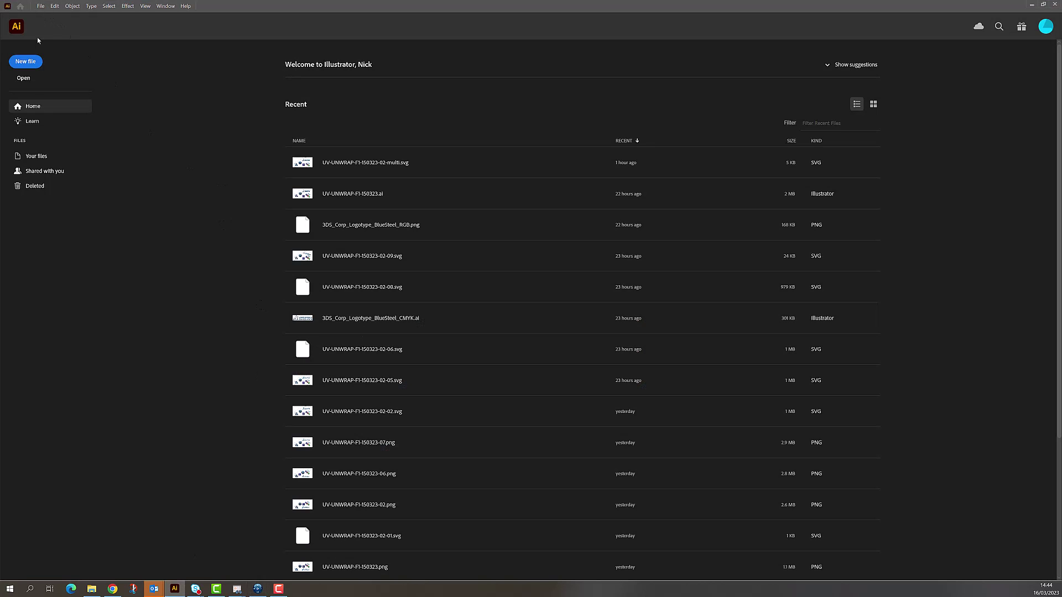
left_click(26, 79)
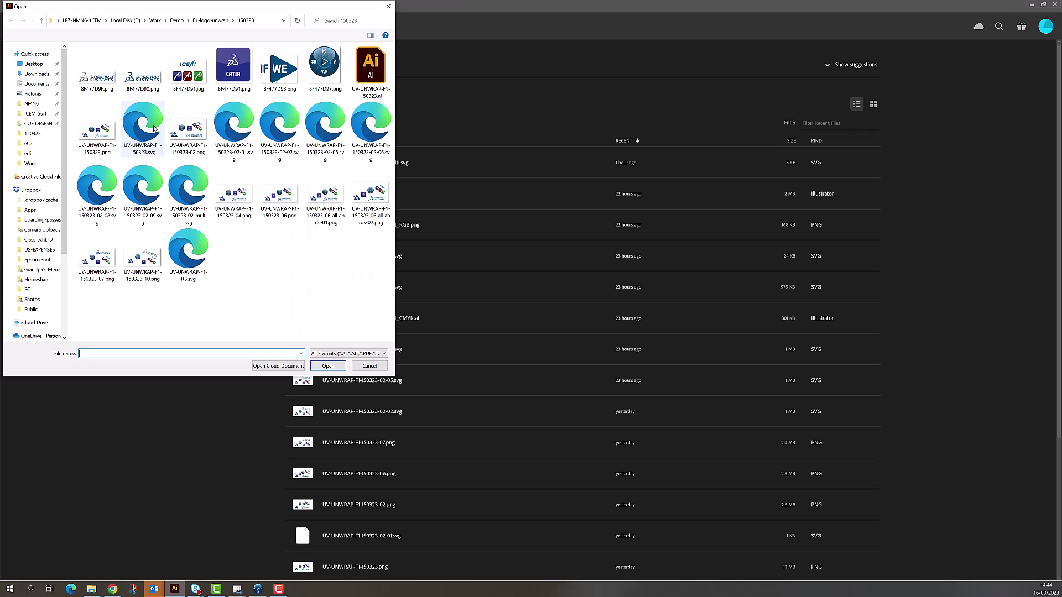
left_click(216, 22)
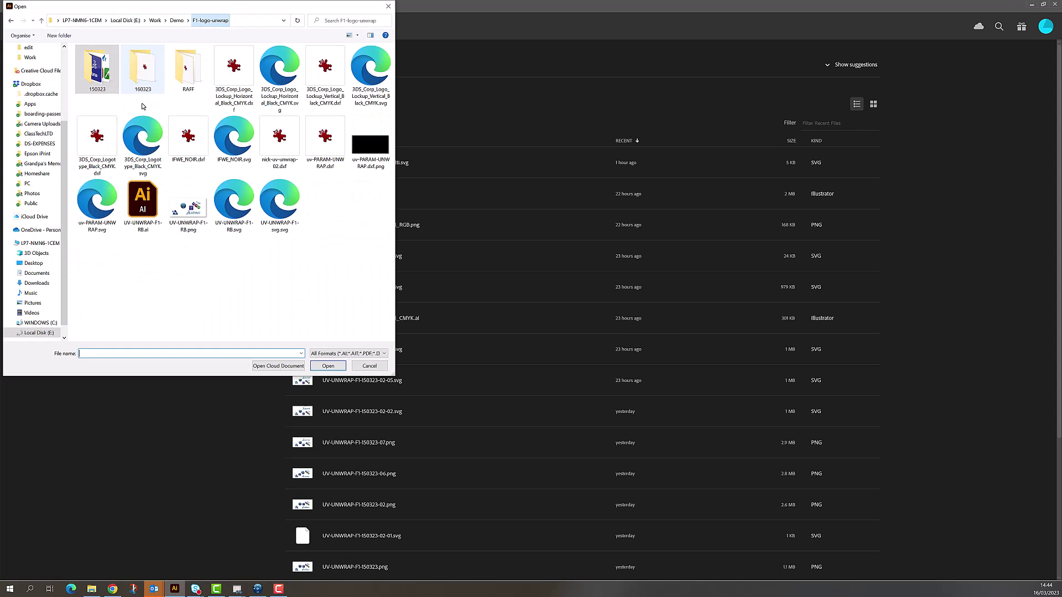
double_click(145, 70)
left_click(108, 62)
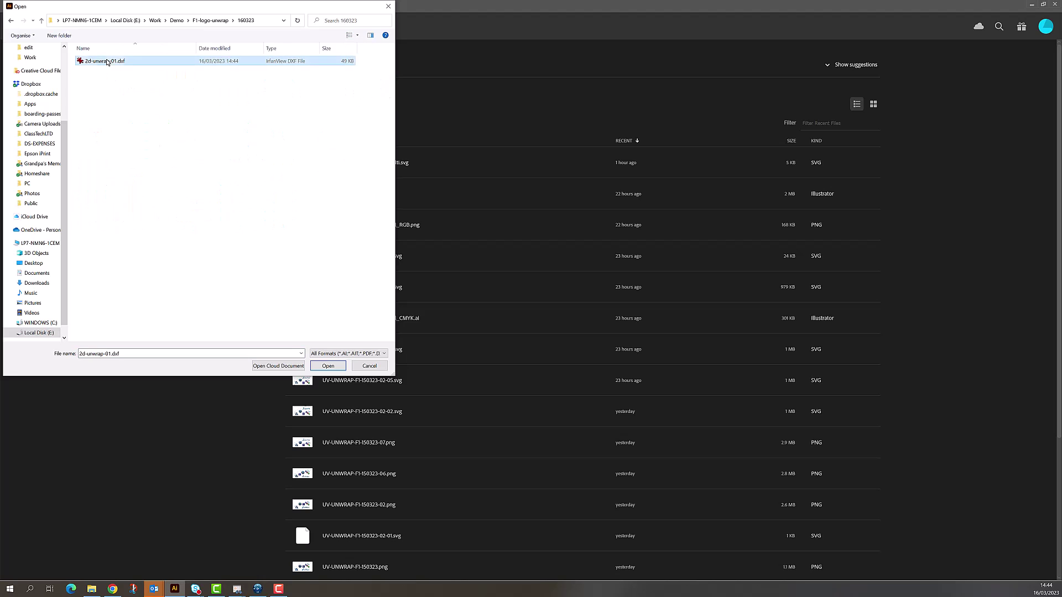
left_click(327, 367)
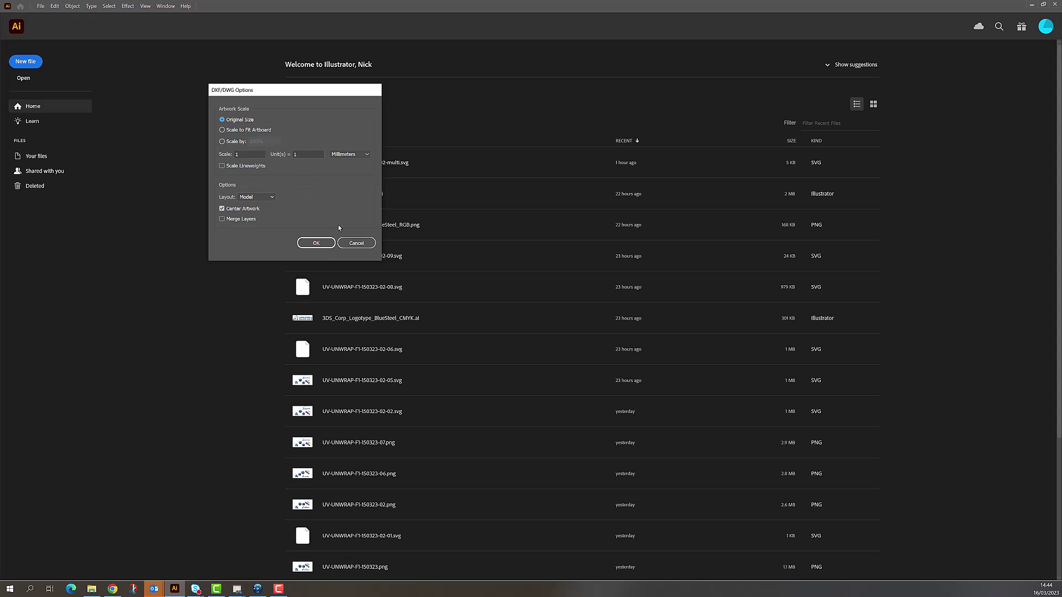
left_click(317, 244)
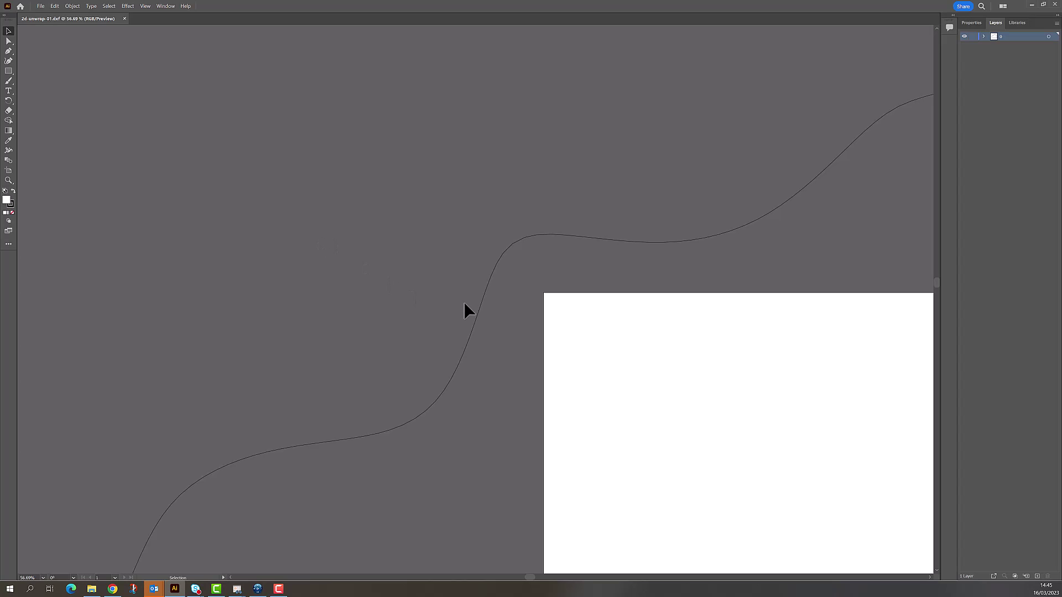
- Edit the artboard from Document Setup, dragging all four edges out to about 1900 mm wide
scroll(464, 302, "down", 5, "alt")
scroll(467, 301, "up", 3, "alt")
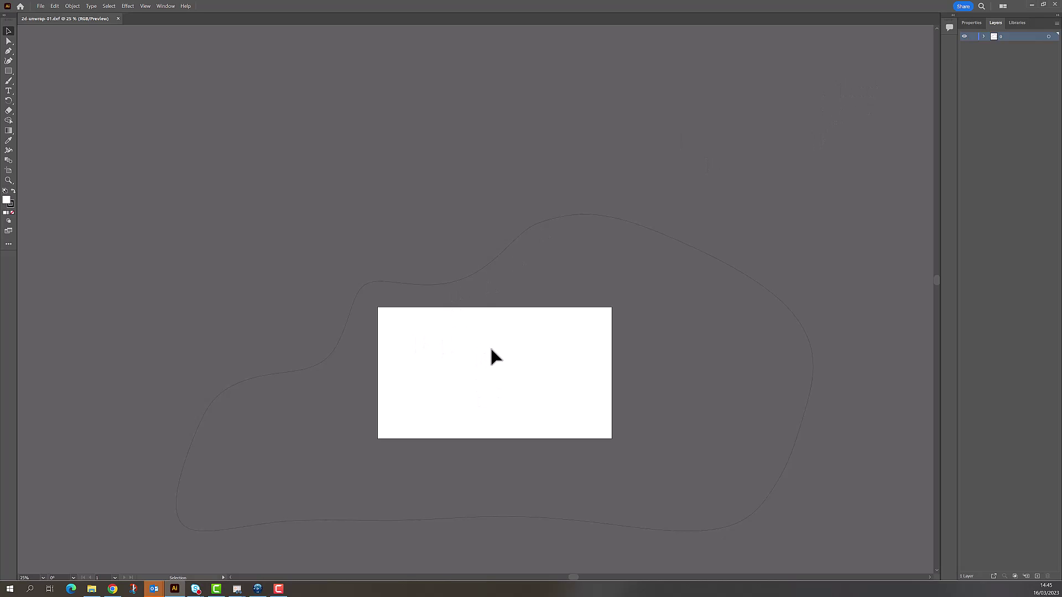
left_click(40, 5)
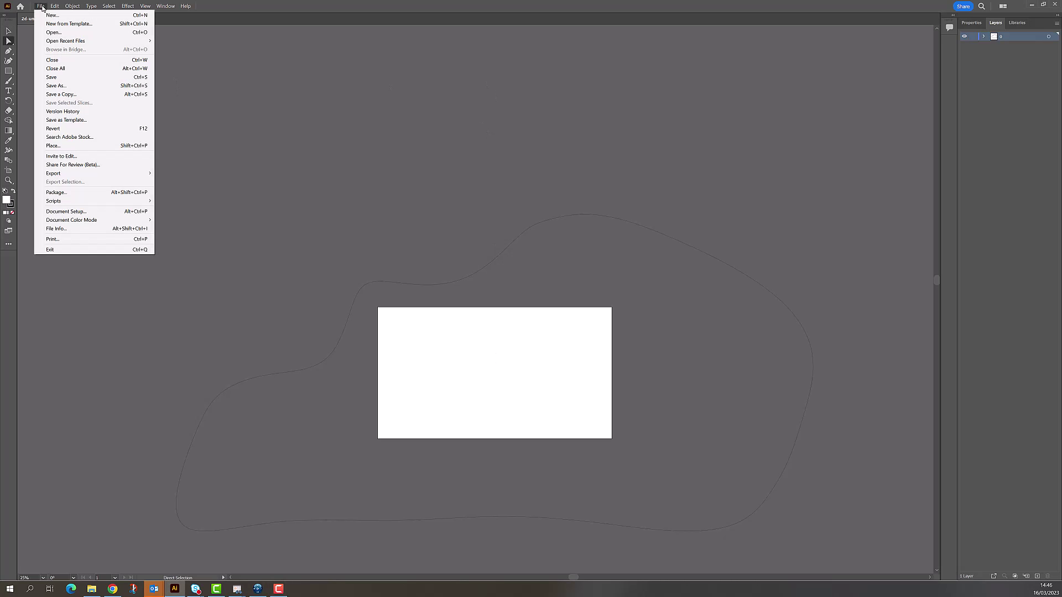
left_click(66, 215)
left_click(217, 79)
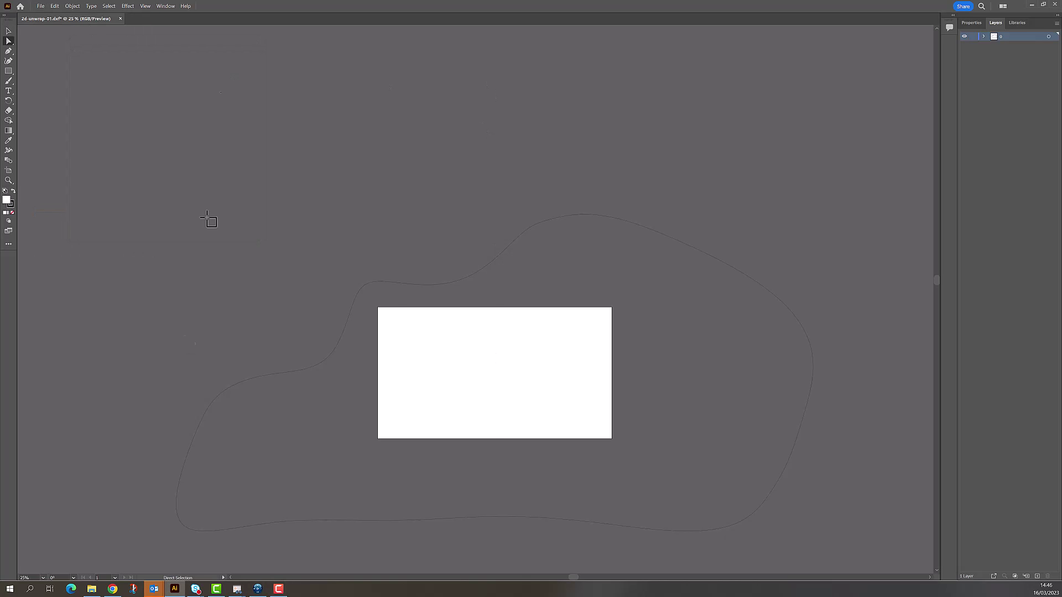
left_click_drag(378, 373, 174, 359)
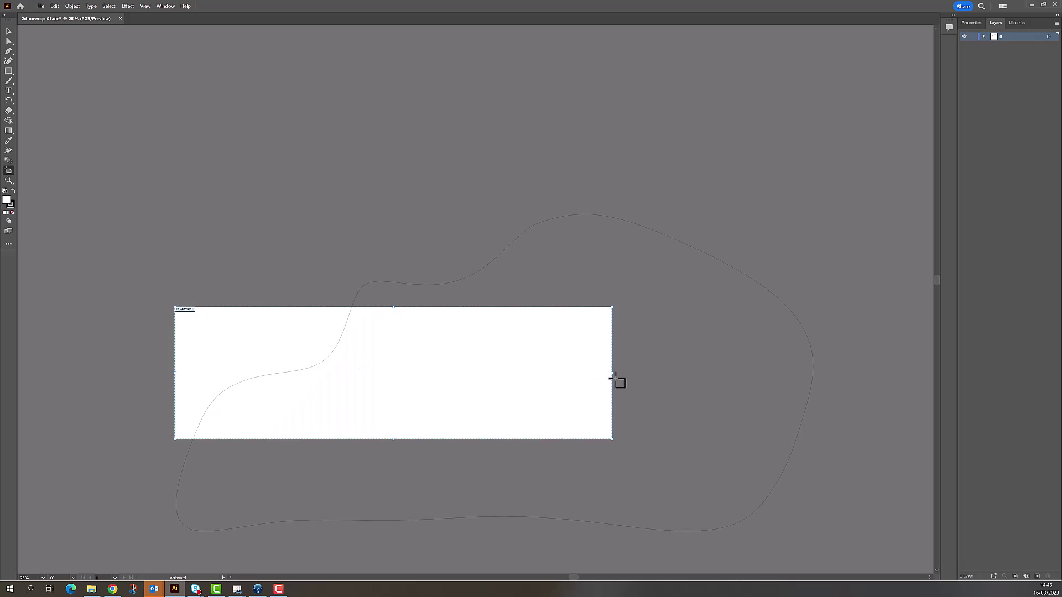
left_click_drag(612, 373, 825, 373)
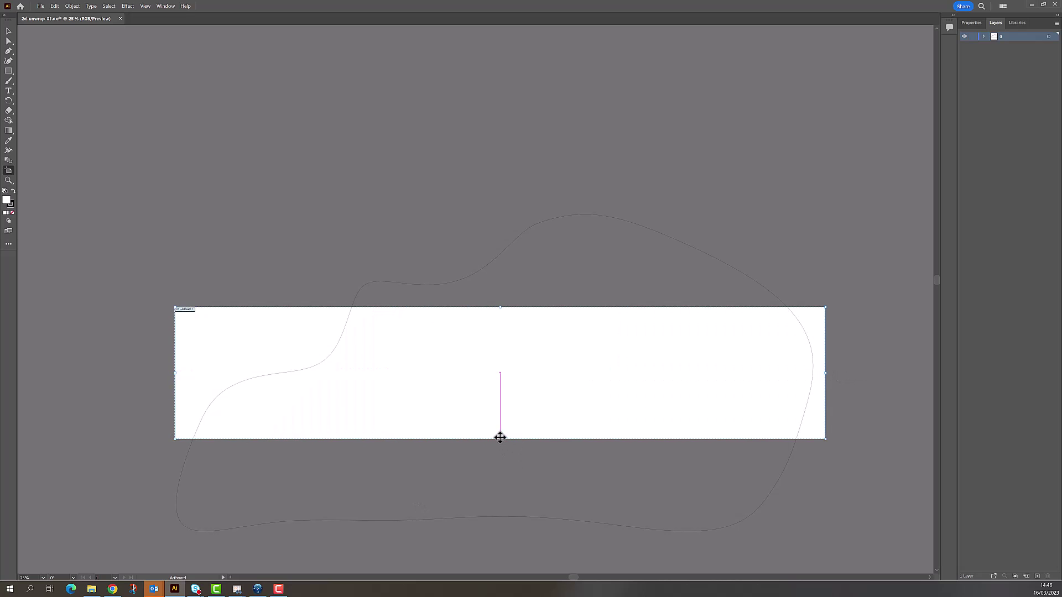
left_click_drag(498, 436, 496, 541)
left_click_drag(502, 308, 513, 203)
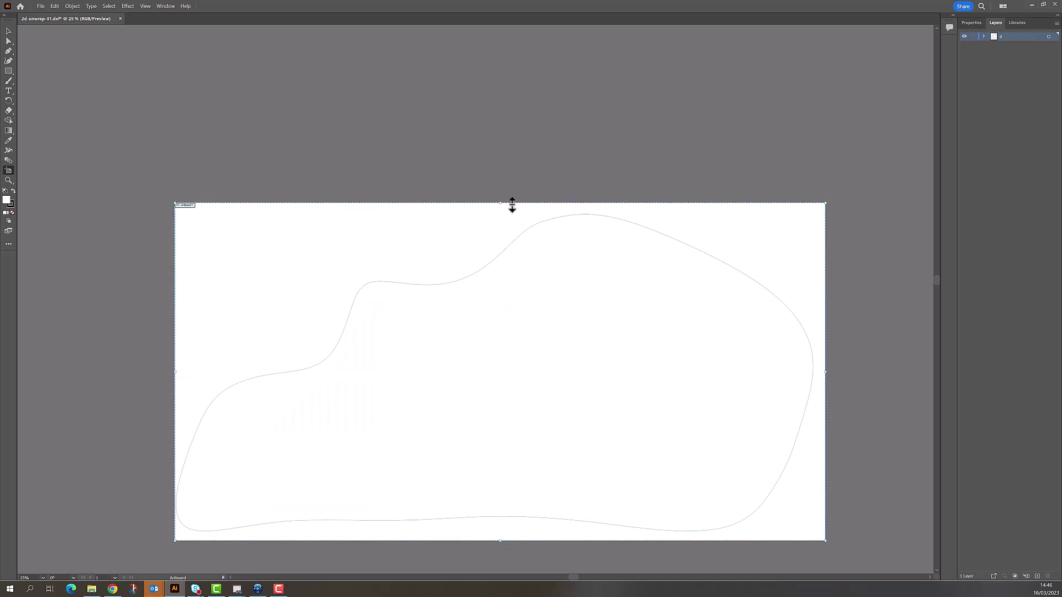
left_click_drag(176, 375, 166, 373)
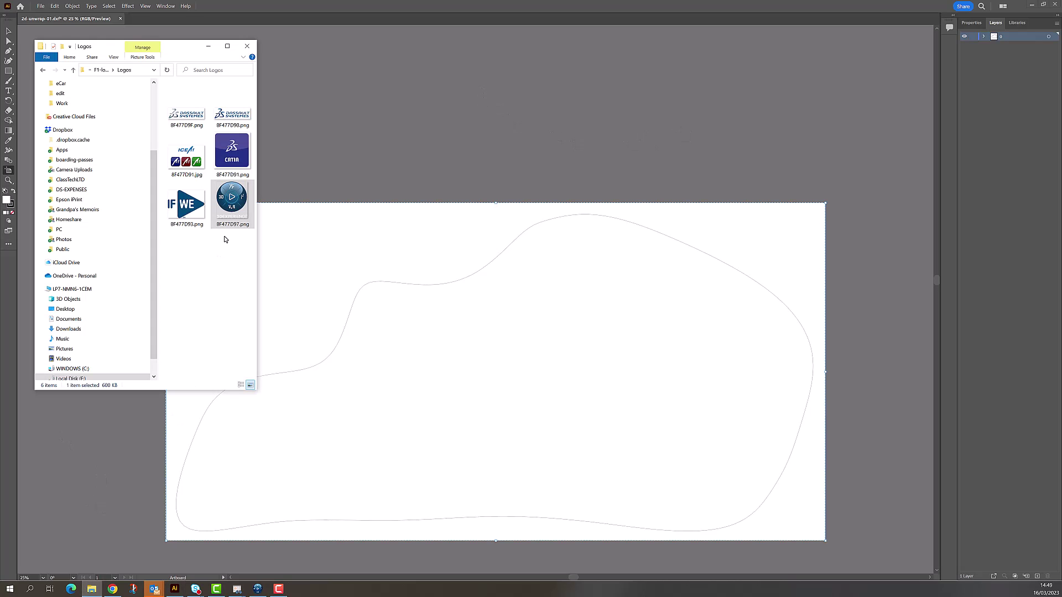
- Drop the 3DEXPERIENCE, CATIA, ICEM, Dassault Systemes and IF WE logos onto the artboard
left_click_drag(232, 198, 306, 492)
left_click_drag(232, 150, 706, 478)
left_click_drag(187, 156, 692, 318)
left_click_drag(233, 114, 548, 351)
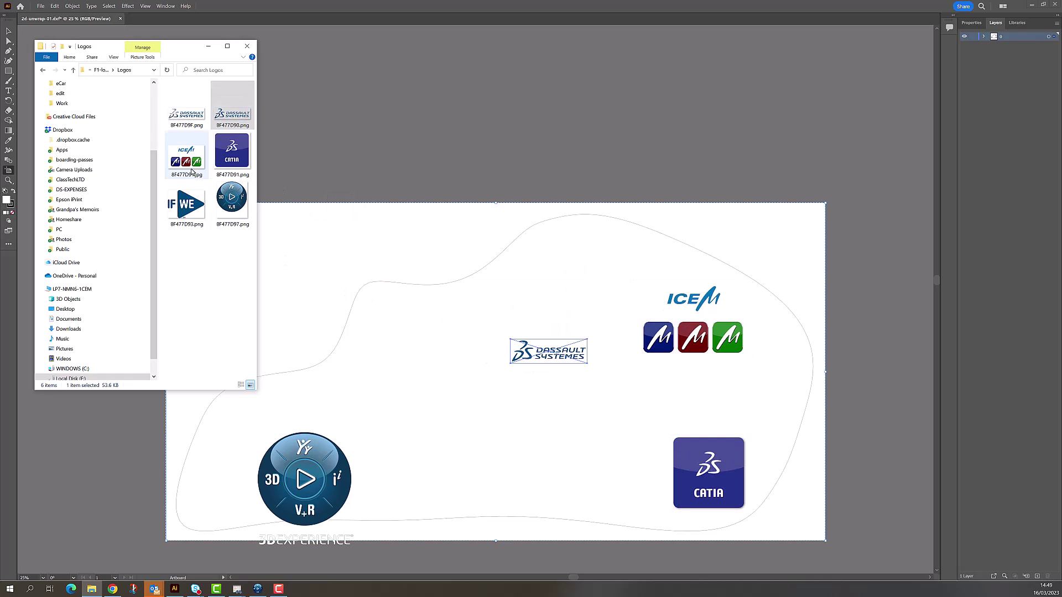
left_click_drag(187, 205, 497, 448)
scroll(553, 415, "down", 1)
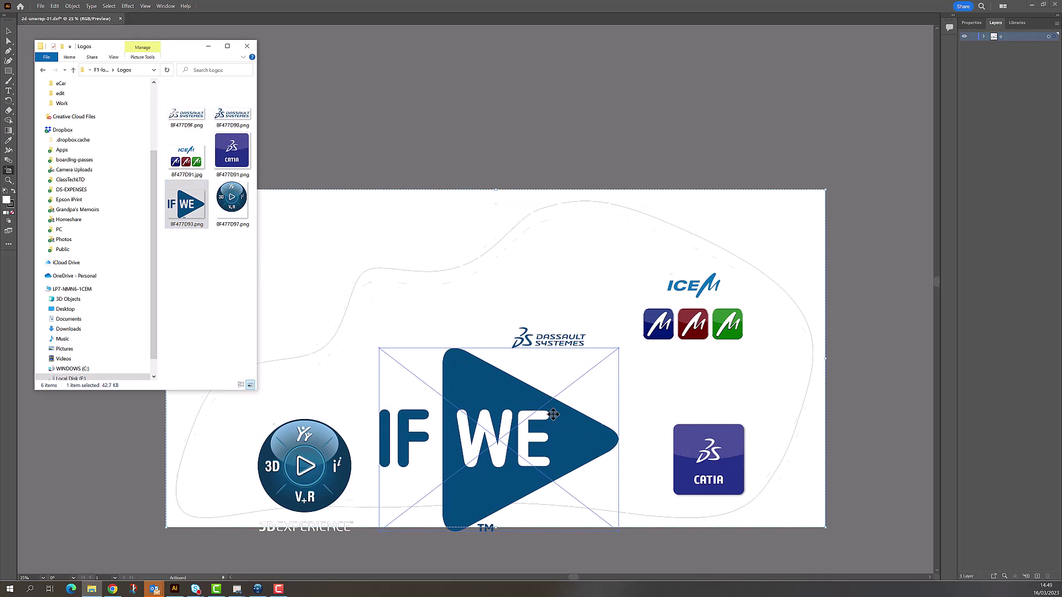
scroll(554, 415, "down", 2)
left_click(247, 46)
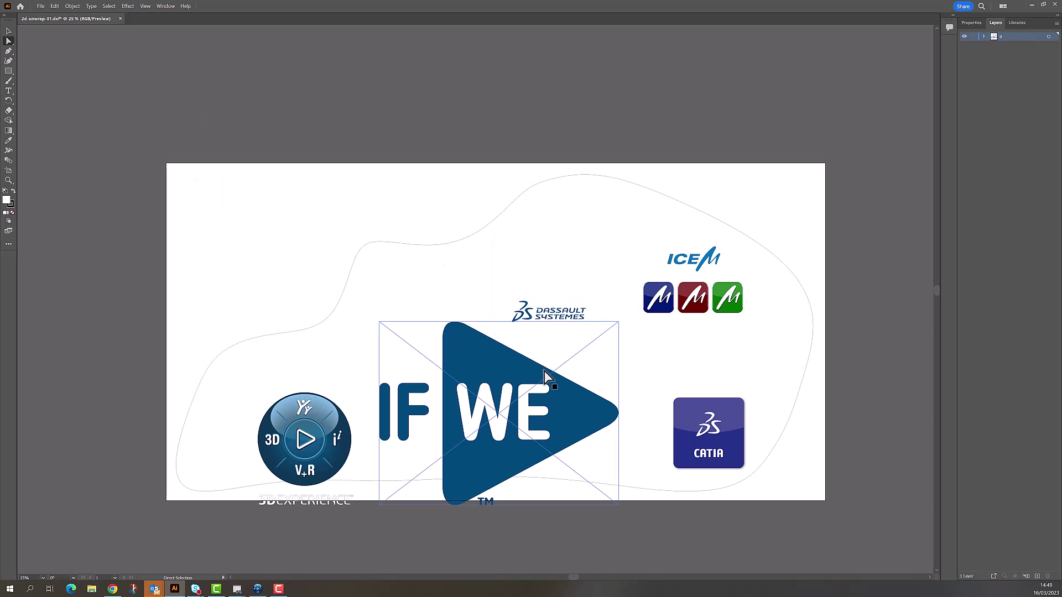
- Shrink and centre the IF WE logo, and enlarge the 3DEXPERIENCE and Dassault Systemes logos
left_click(9, 41)
left_click(9, 31)
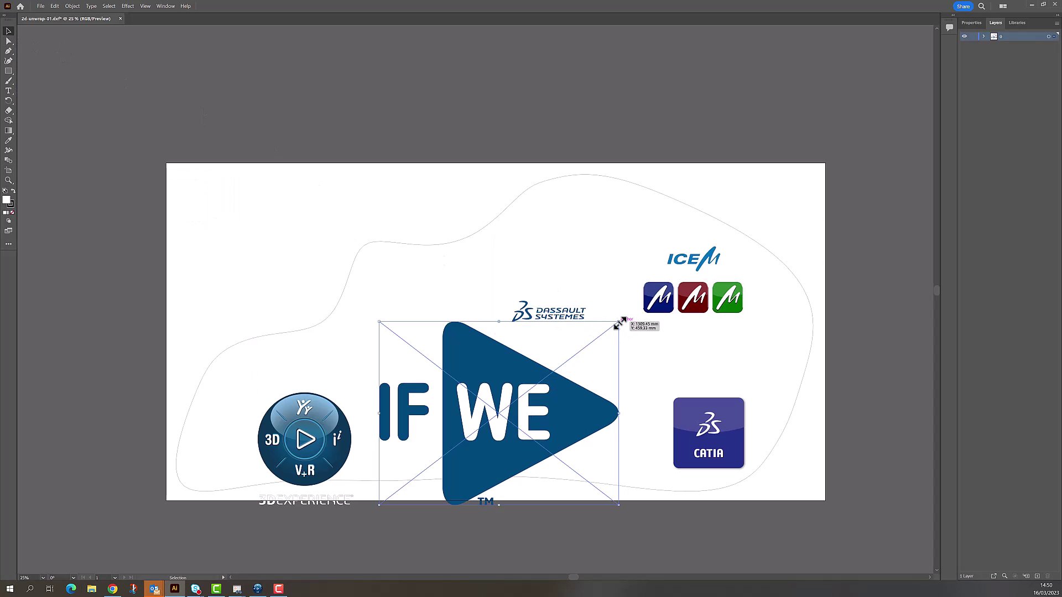
left_click_drag(618, 324, 515, 398)
left_click_drag(449, 438, 512, 394)
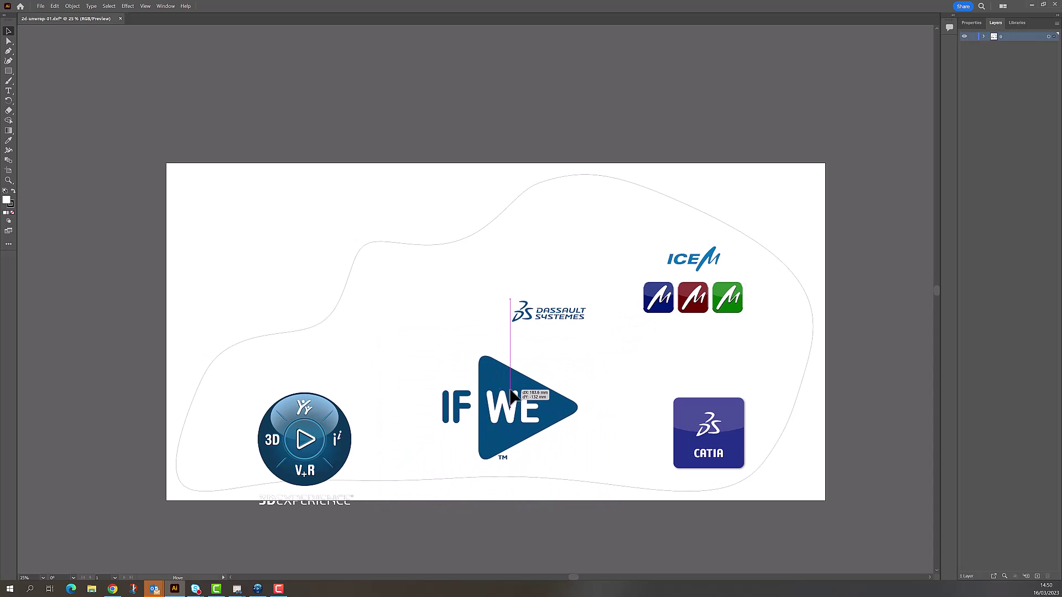
left_click_drag(341, 438, 310, 411)
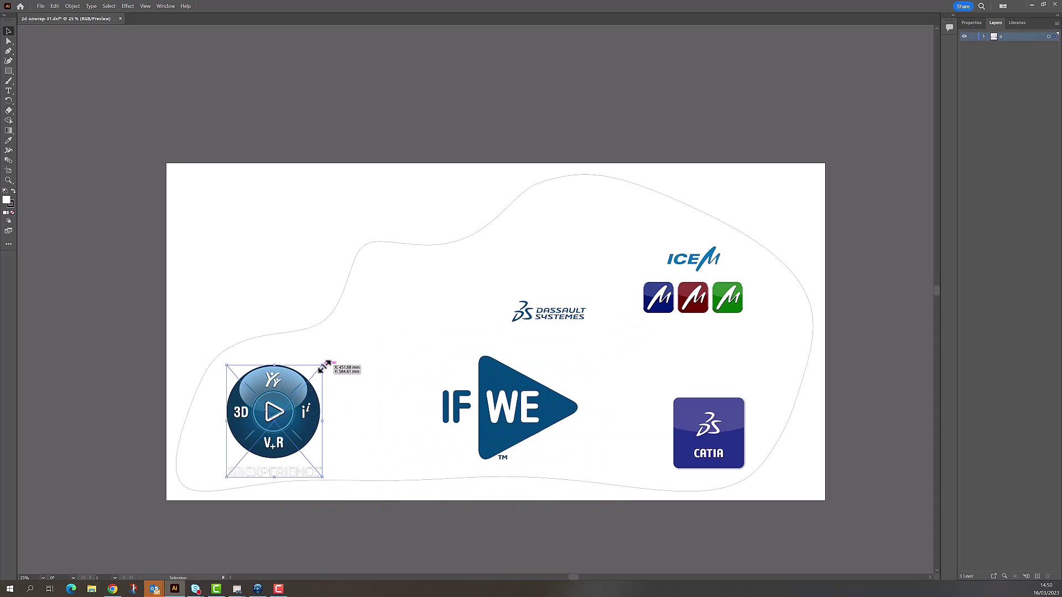
left_click_drag(323, 366, 363, 353, "shift")
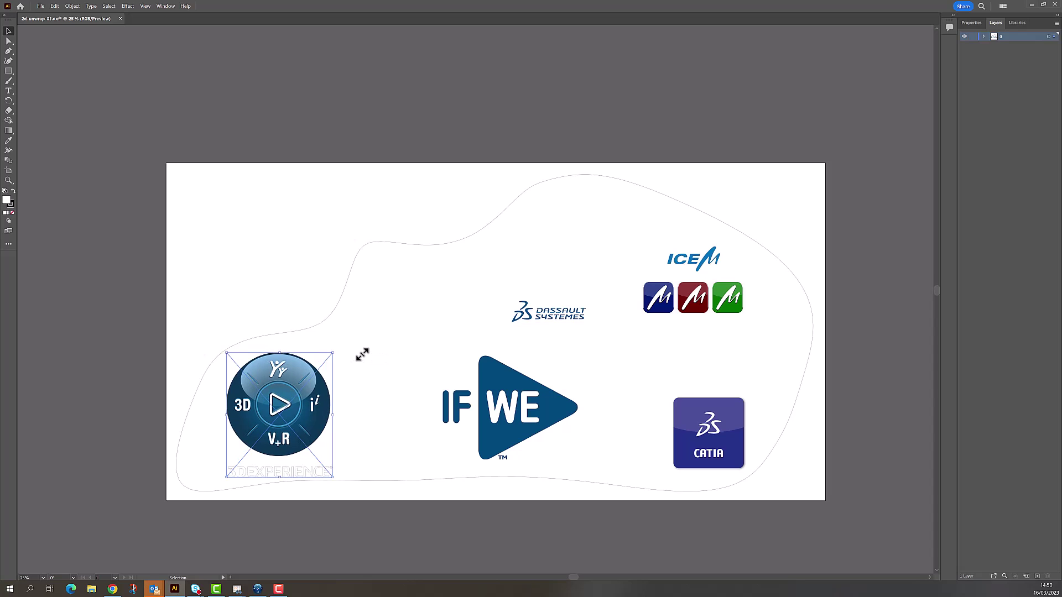
left_click(554, 321)
left_click_drag(510, 299, 386, 242, "shift")
- Rotate the ICEM group diagonally and enlarge it, then move and enlarge the CATIA logo
left_click(672, 287)
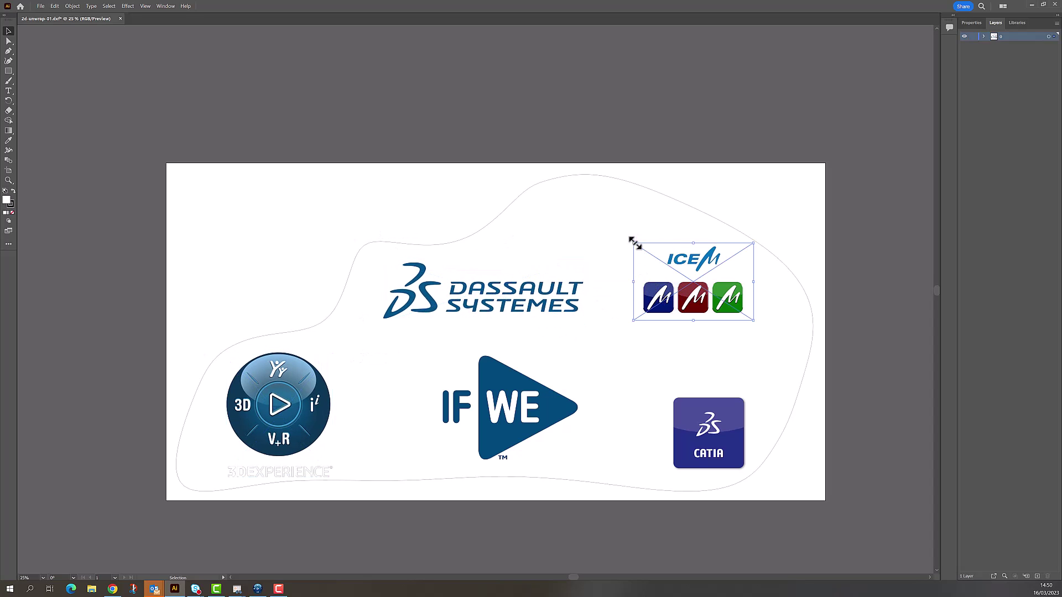
left_click_drag(635, 243, 661, 194)
left_click_drag(724, 348, 731, 369)
left_click_drag(665, 216, 660, 203)
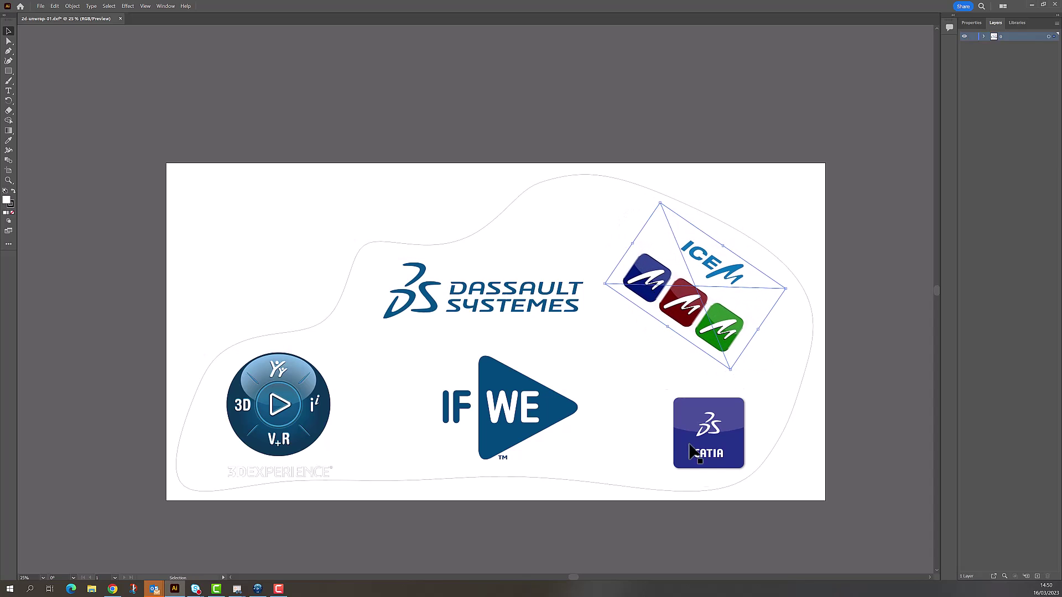
left_click_drag(690, 452, 653, 427)
left_click_drag(707, 444, 740, 476)
left_click(506, 403)
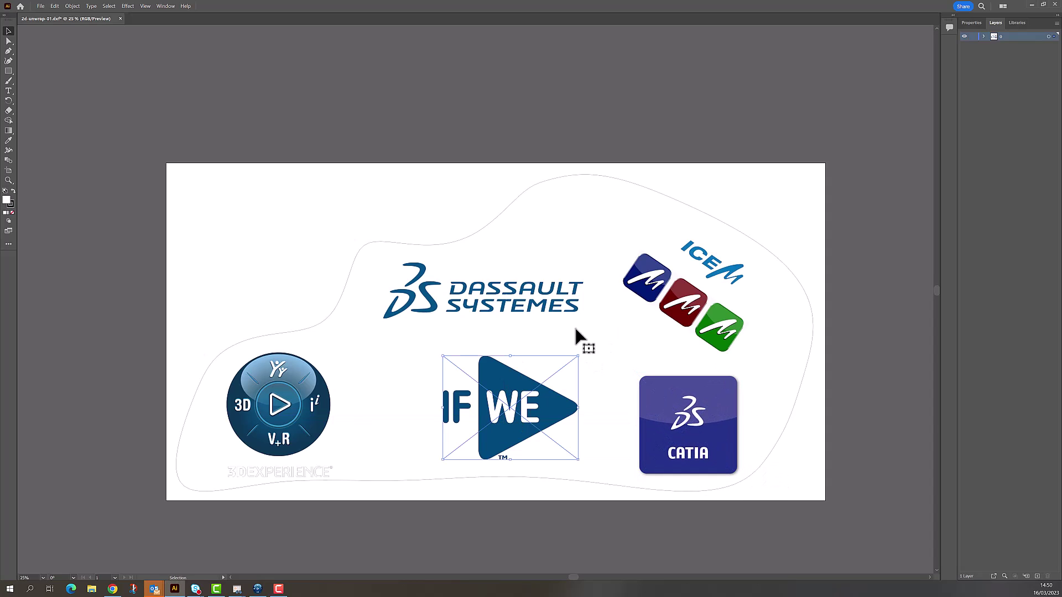
left_click(984, 36)
left_click(964, 89)
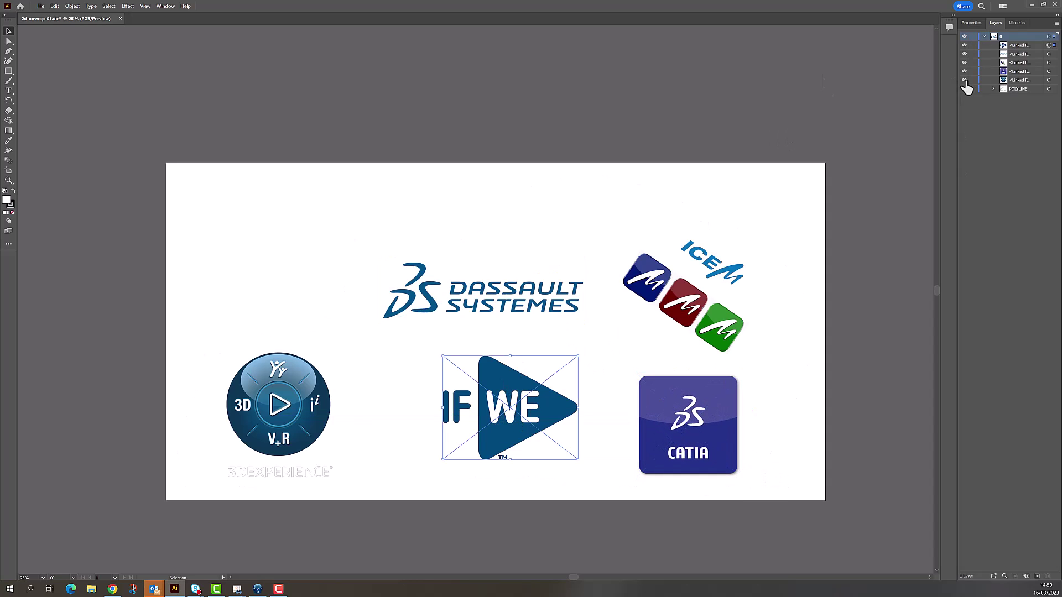
left_click(964, 80)
left_click(964, 80)
left_click(964, 62)
left_click(964, 62)
left_click(964, 89)
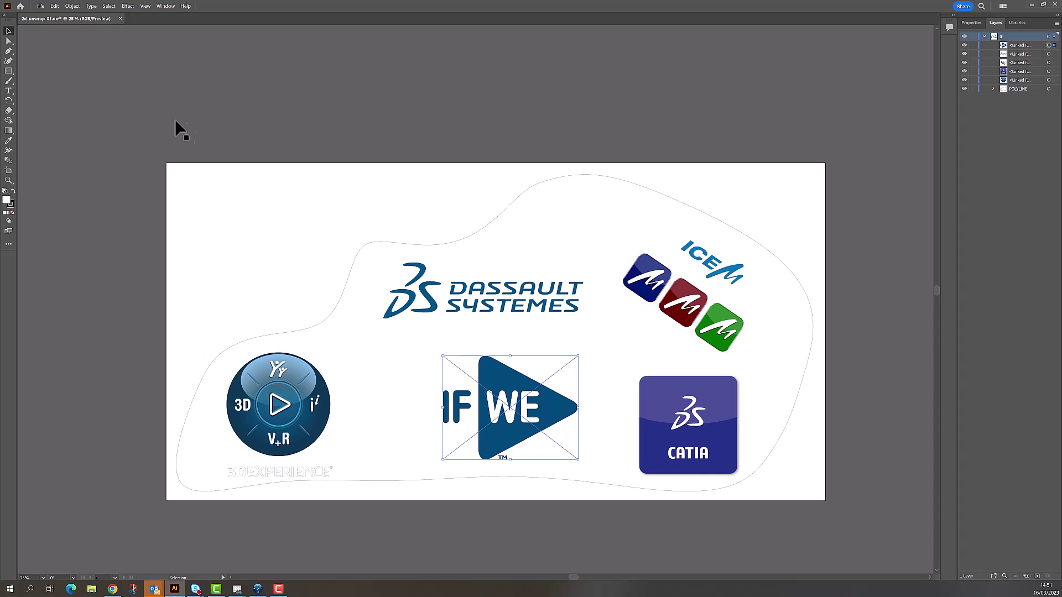
- Export the artwork as 2d-unwrap-01.svg in SVG format and centre the SVG Options dialog
left_click(41, 6)
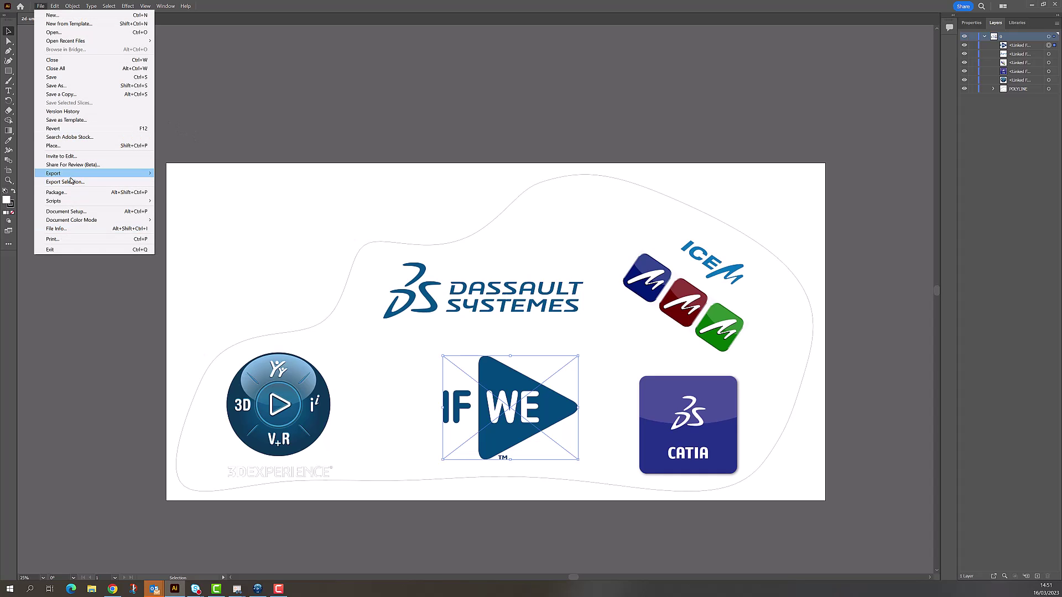
mouse_move(72, 174)
left_click(222, 182)
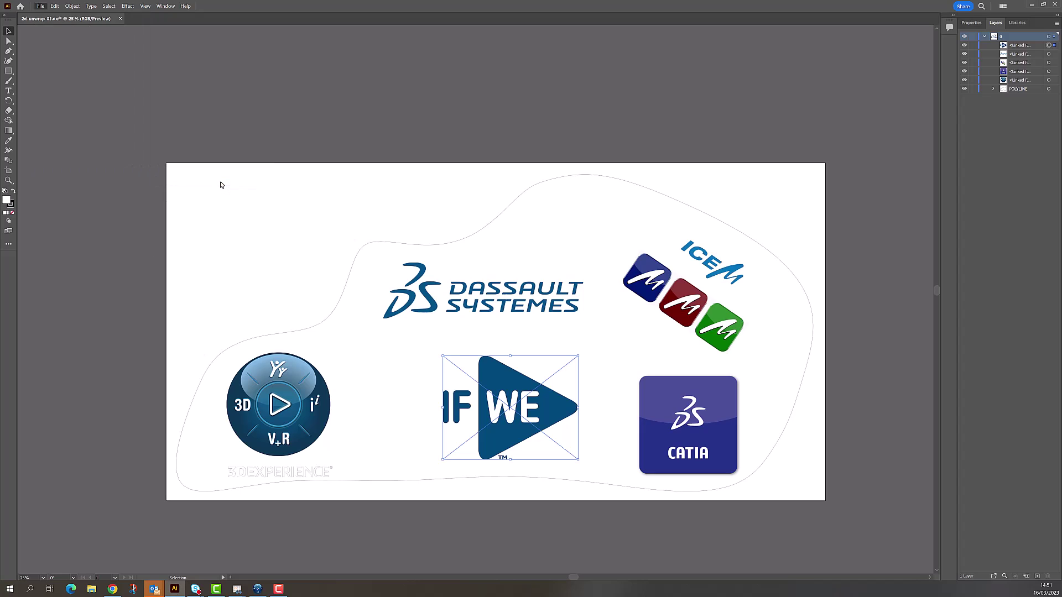
left_click(124, 343)
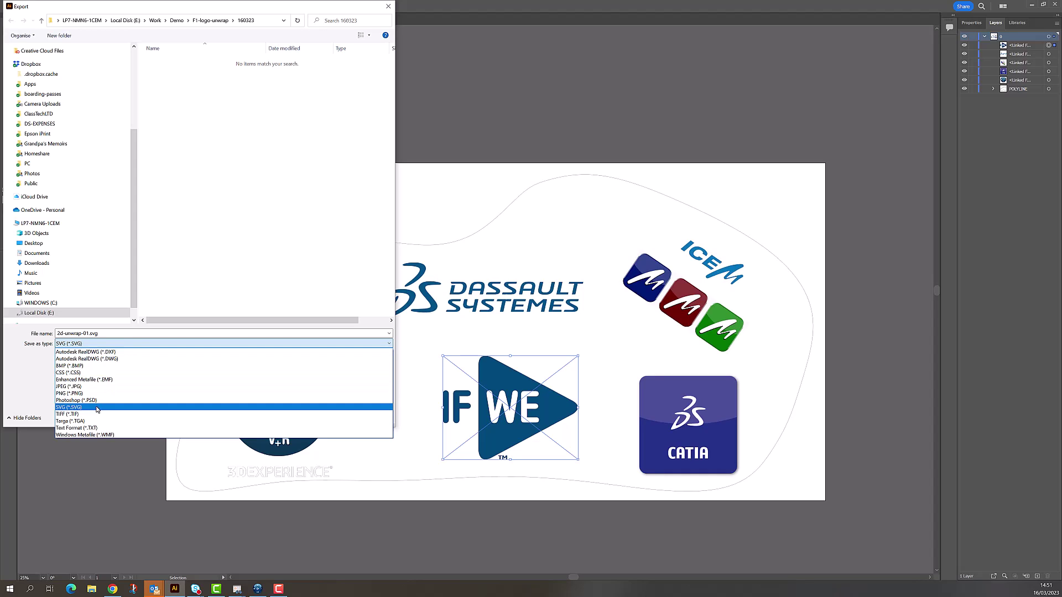
left_click(97, 407)
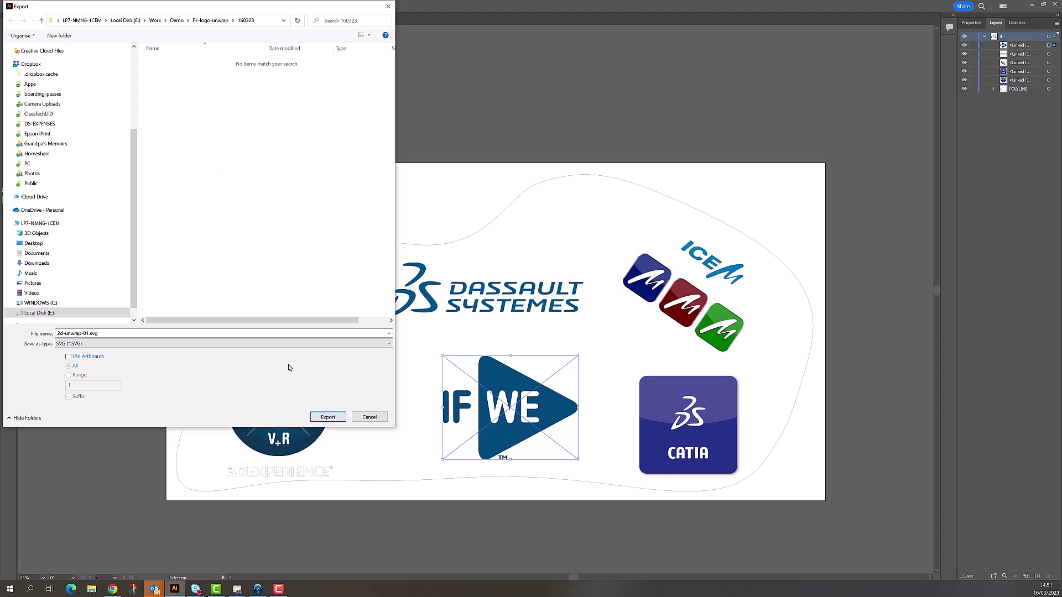
left_click(334, 417)
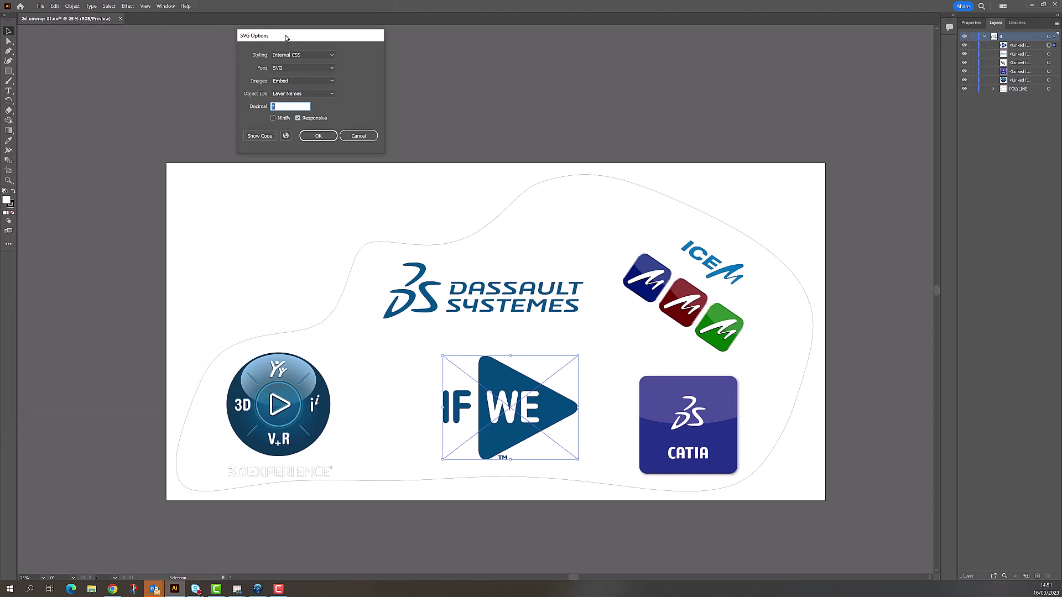
left_click_drag(286, 37, 367, 133)
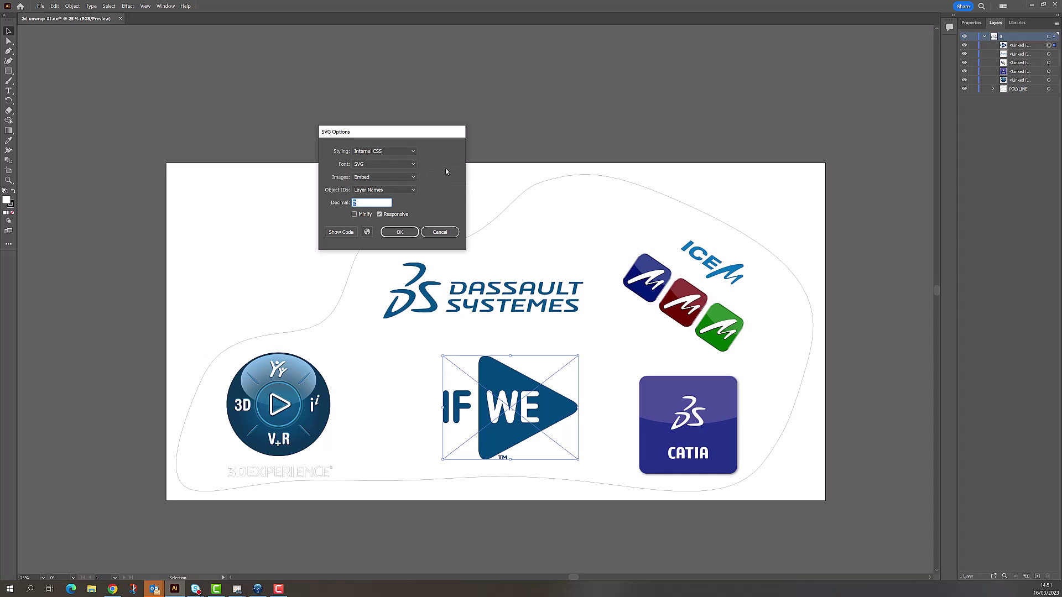
- Confirm the SVG options, view 2d-unwrap-01.svg in its 160323 folder, then minimize Explorer
left_click(397, 232)
right_click(200, 218)
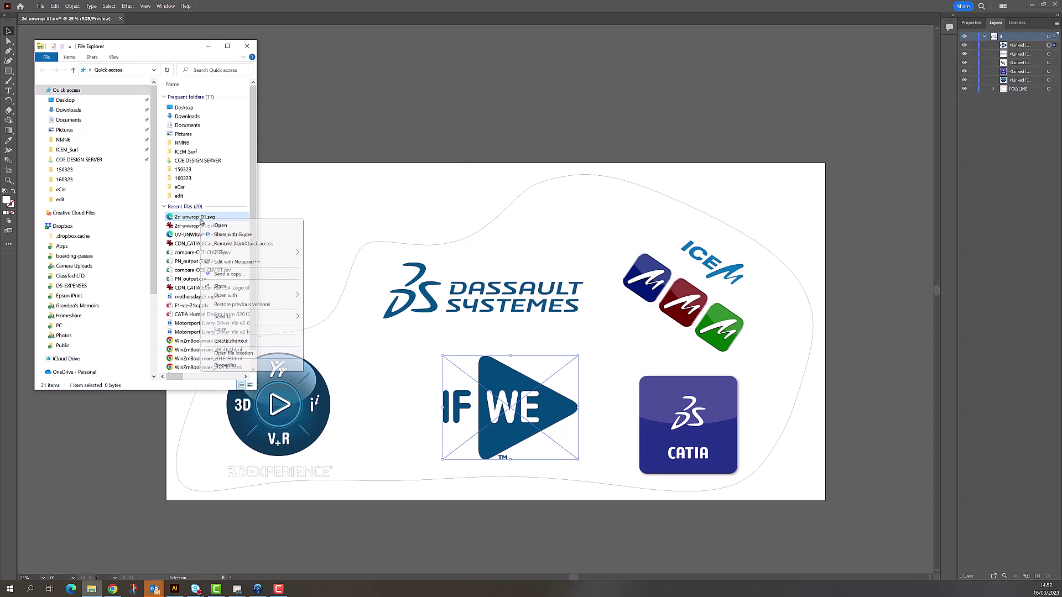
left_click(238, 353)
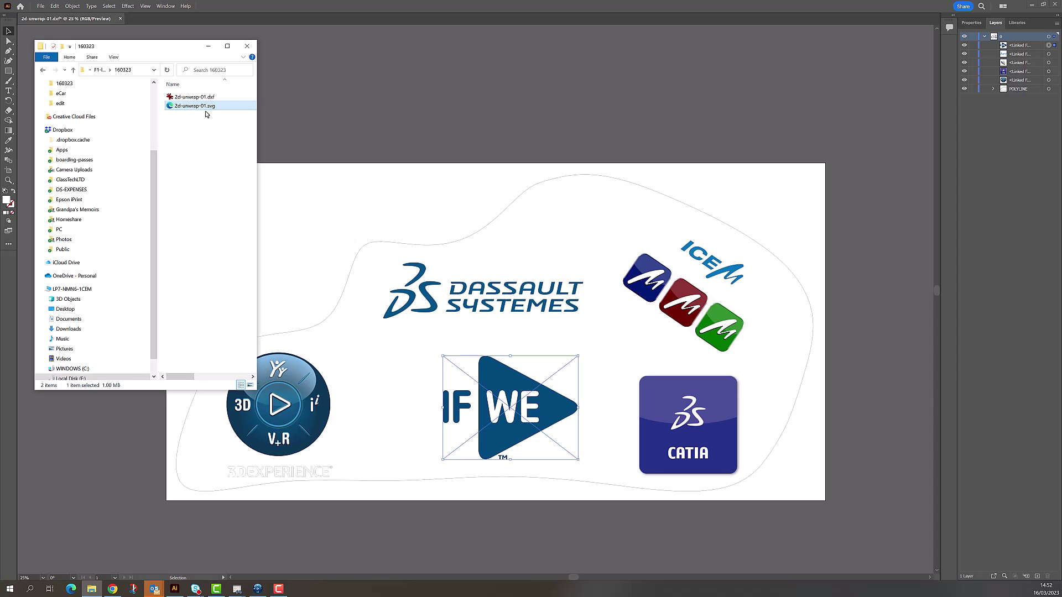
left_click(208, 46)
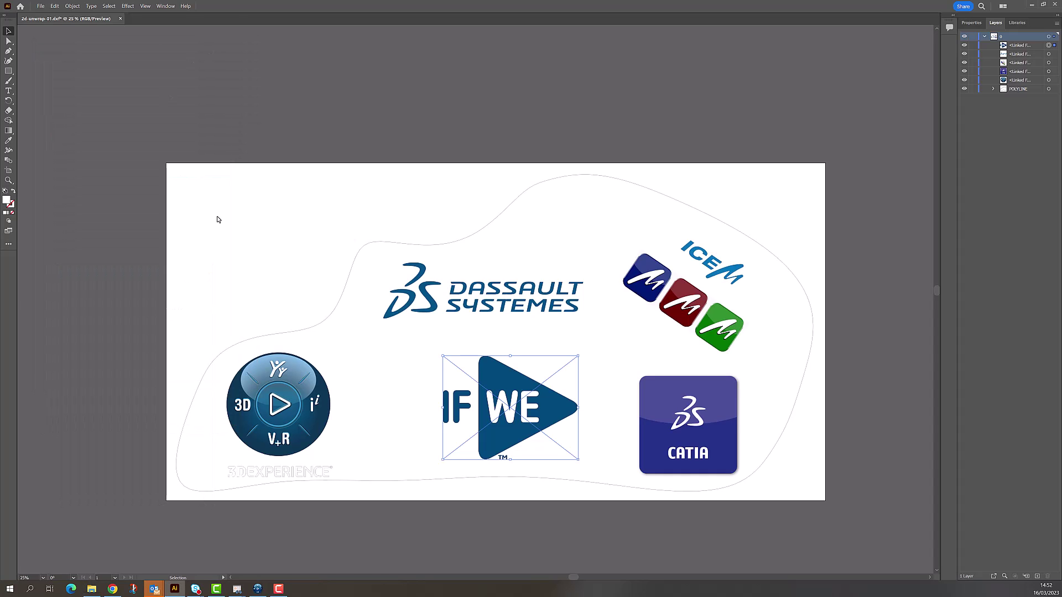
- Back in CATIA, turn off the reference texture on UV Parameterization.2
left_click(243, 473)
left_click(243, 473, "shift")
left_click(258, 589)
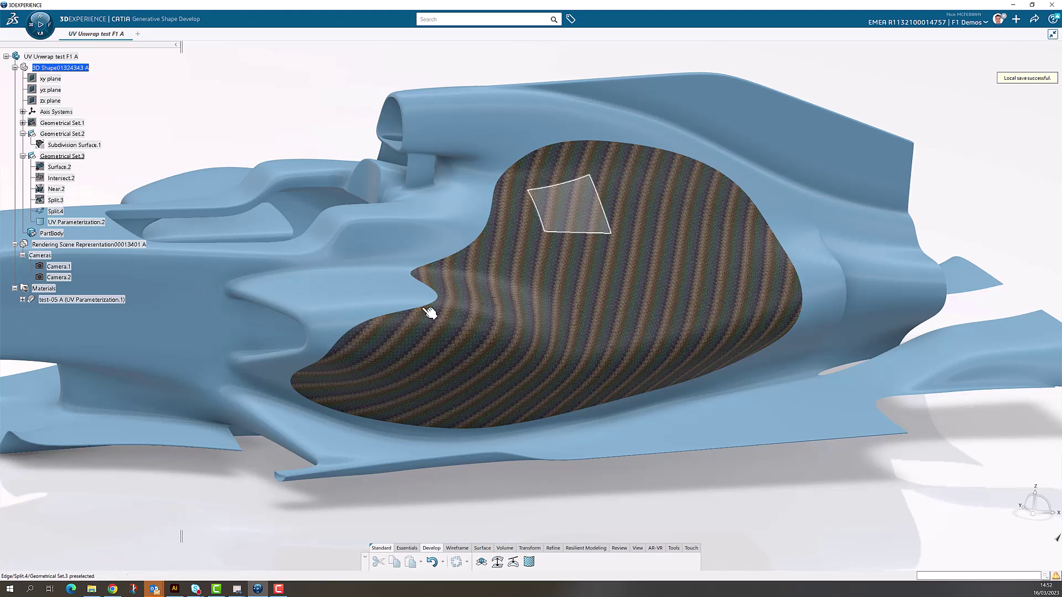
double_click(90, 223)
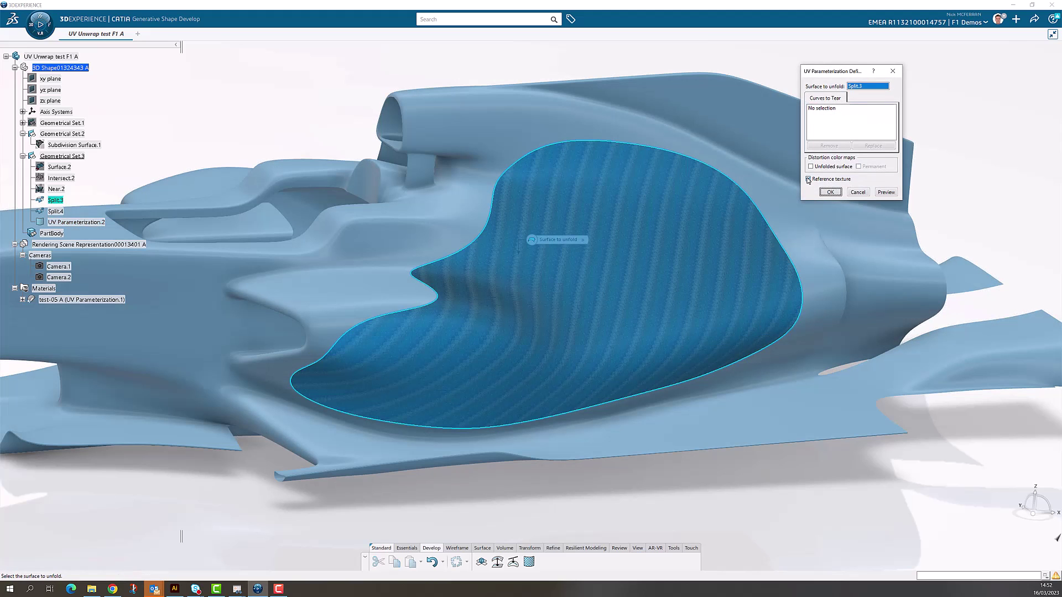
left_click(808, 179)
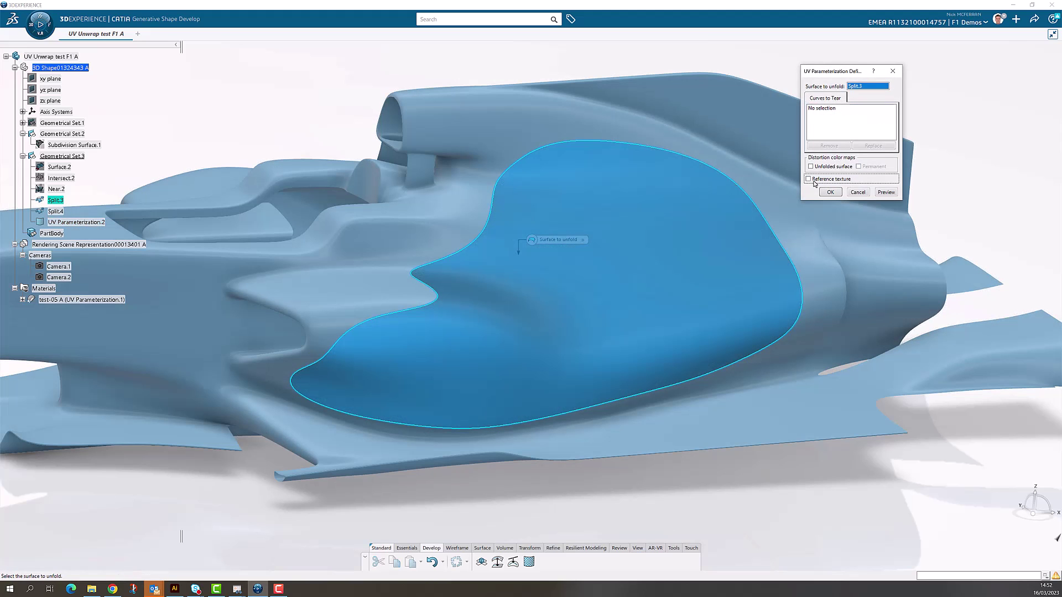
left_click(832, 192)
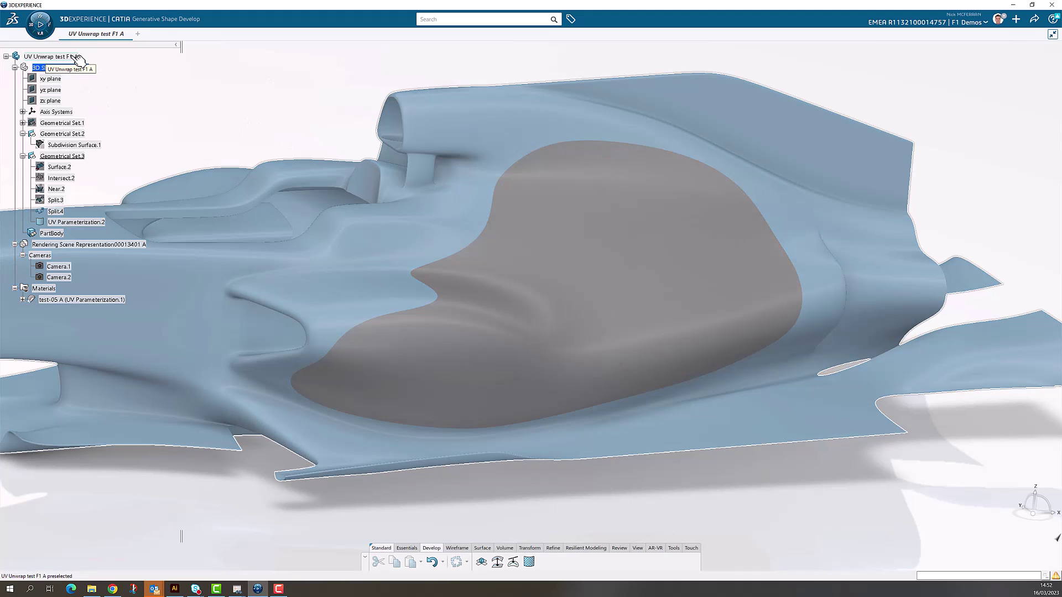
- In Live Rendering, create decal uv-unwrap-nm-01 on the grey sidepod, applied to UV Parameterization.2
double_click(78, 60)
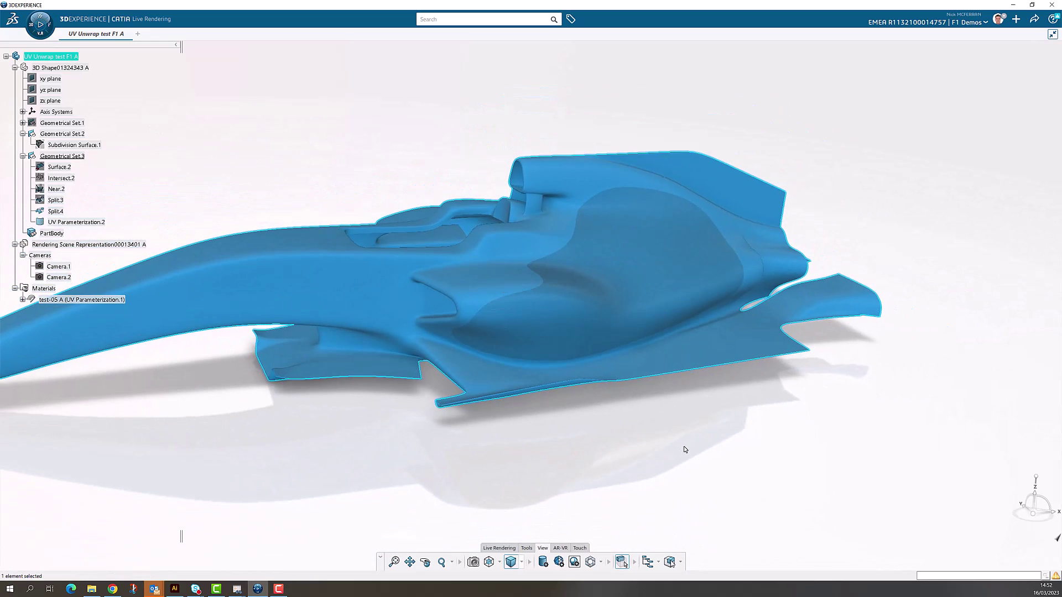
left_click(685, 450)
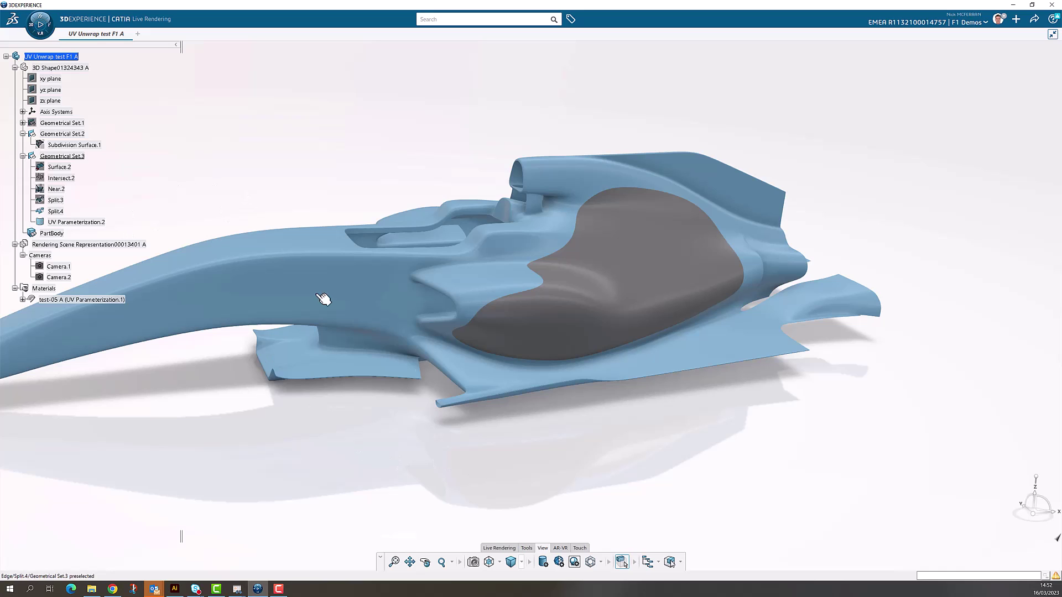
left_click(497, 548)
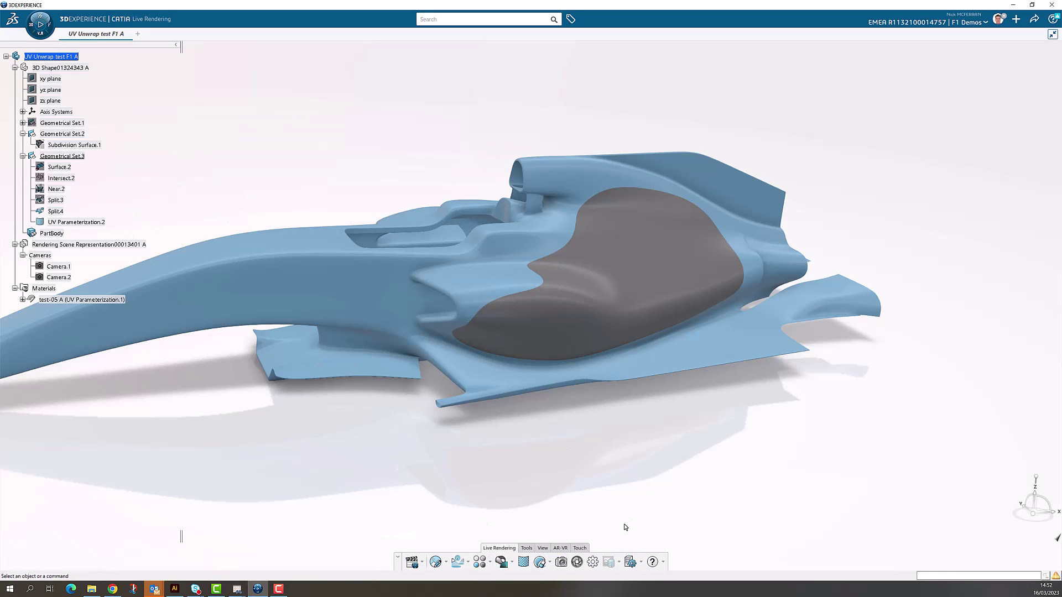
left_click(550, 563)
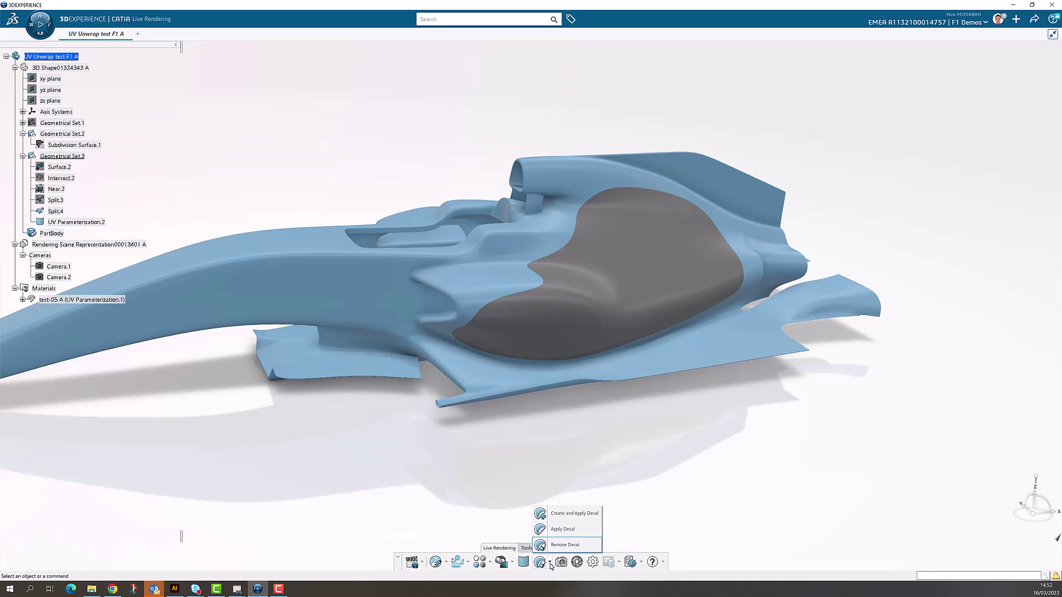
left_click(575, 514)
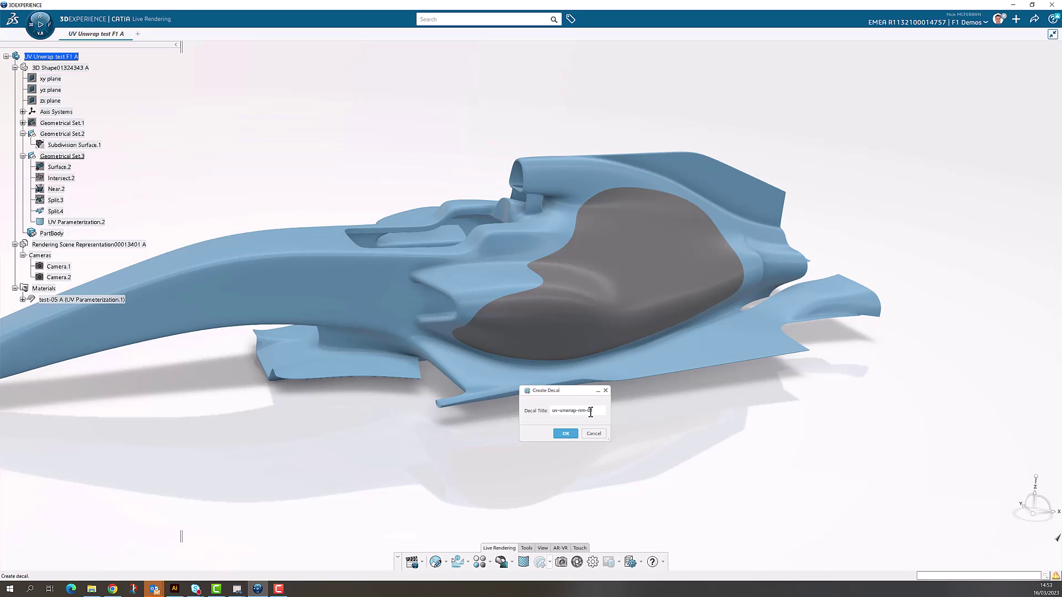
left_click(565, 434)
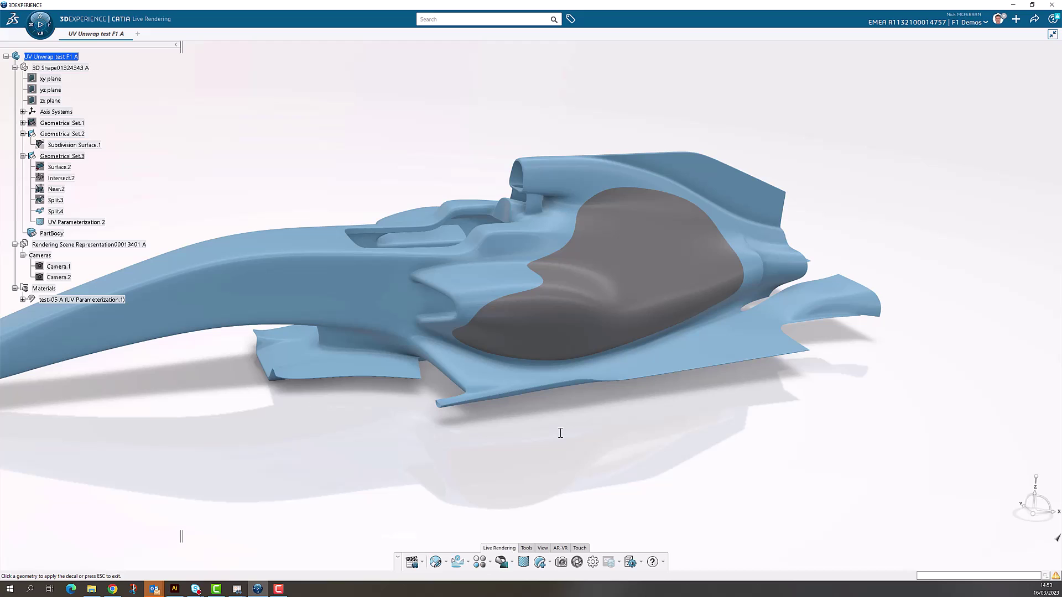
left_click(627, 281)
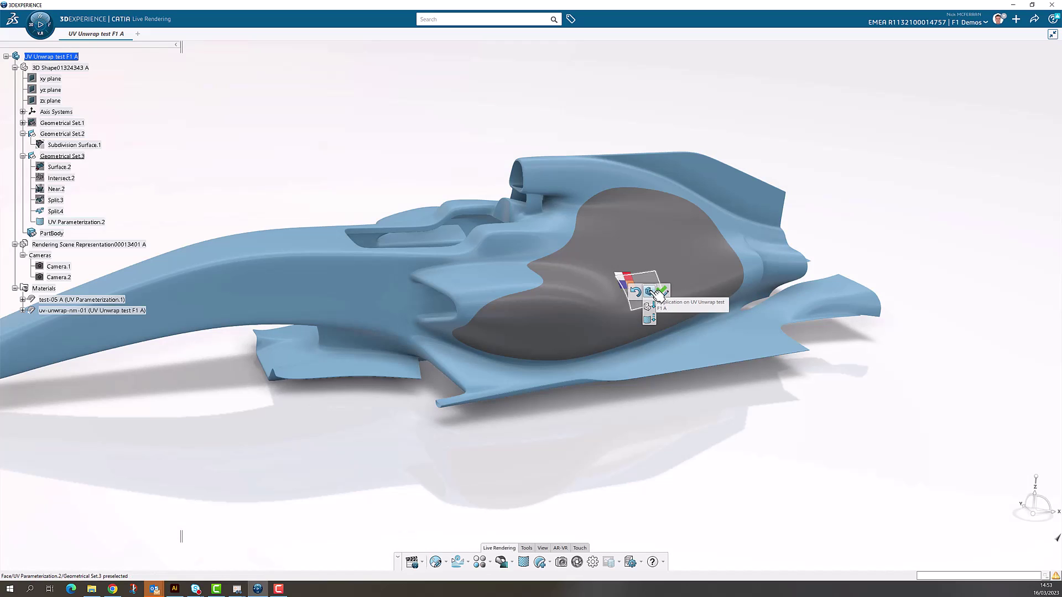
left_click(650, 320)
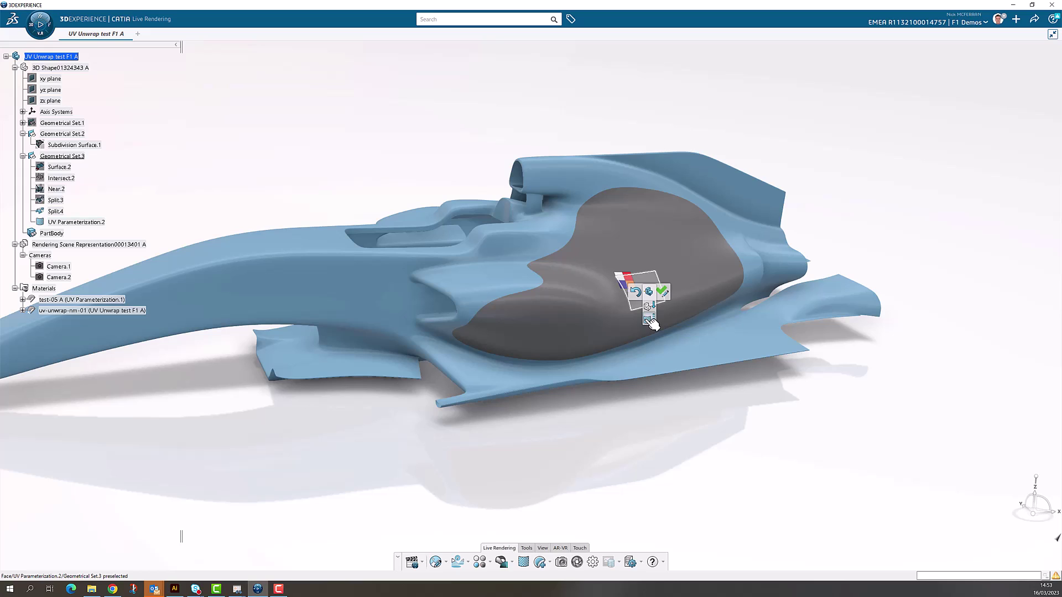
mouse_move(662, 294)
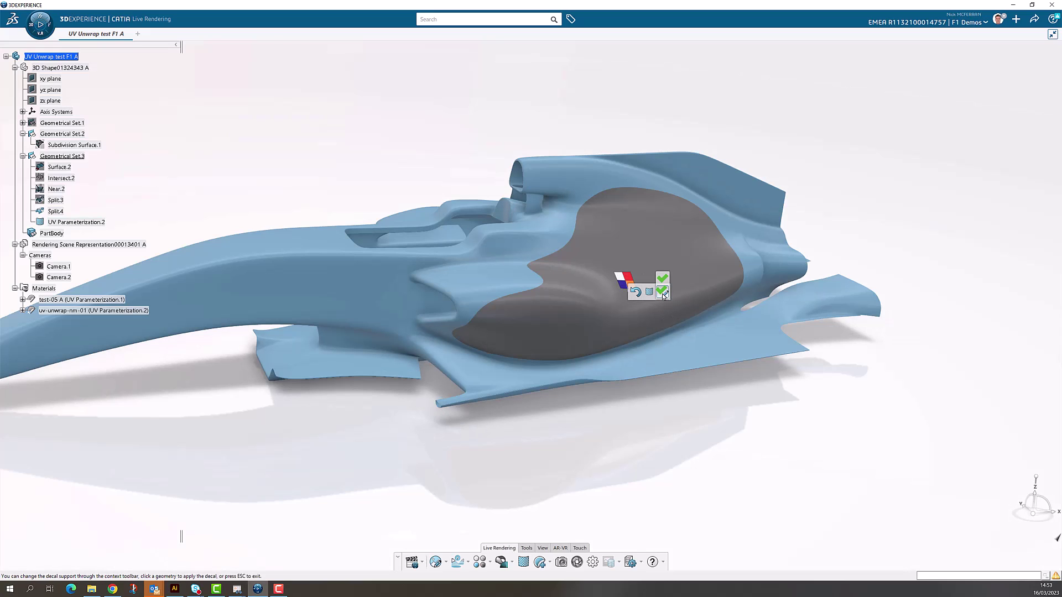
- In the uv-unwrap-nm-01 decal settings, switch the mapping type from Planar to Geometry UV
left_click(662, 293)
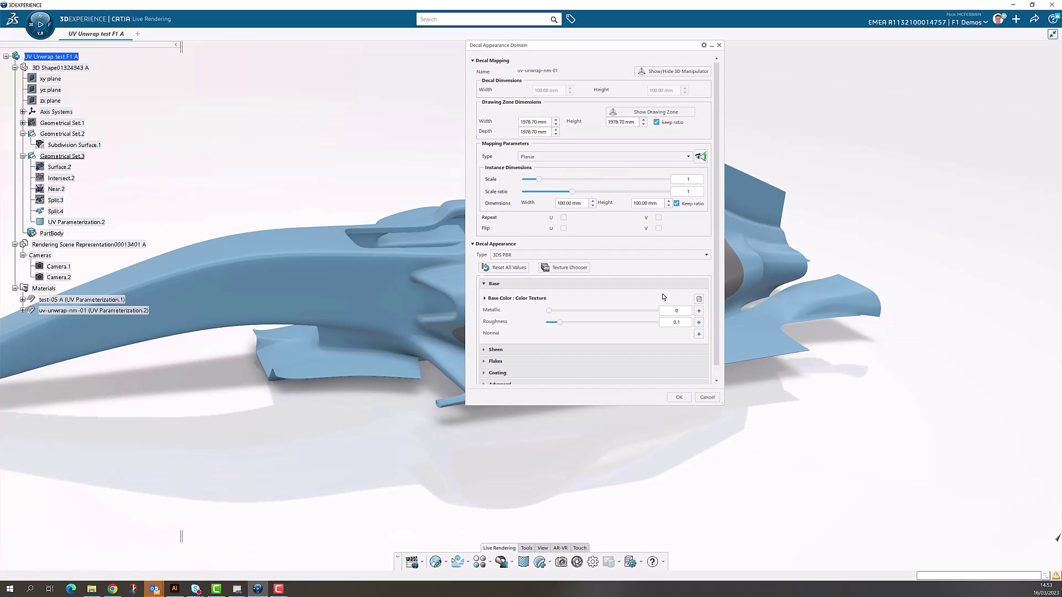
left_click_drag(625, 44, 810, 71)
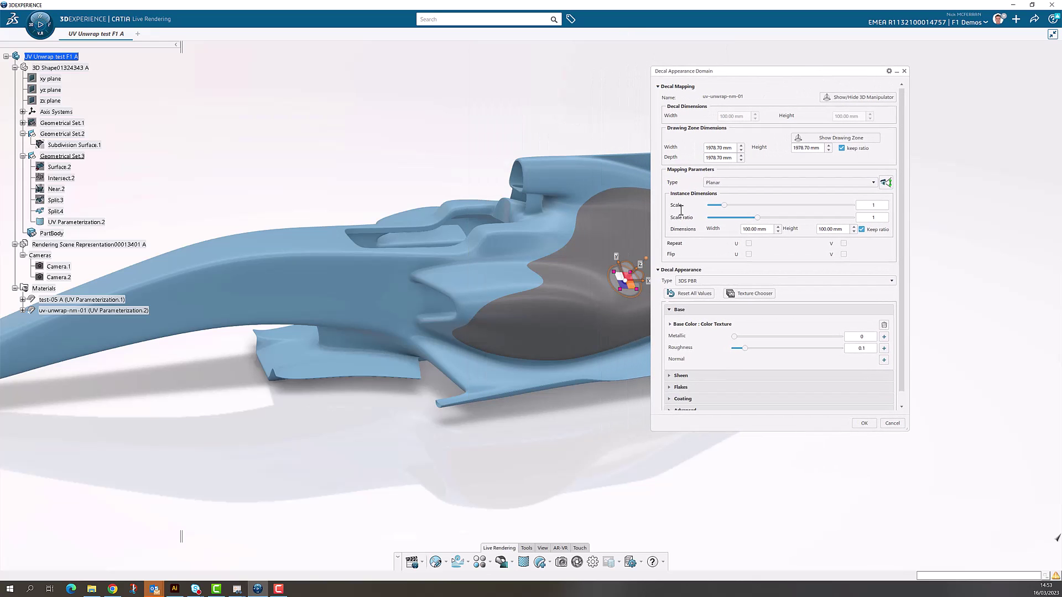
middle_click_drag(512, 304, 537, 225)
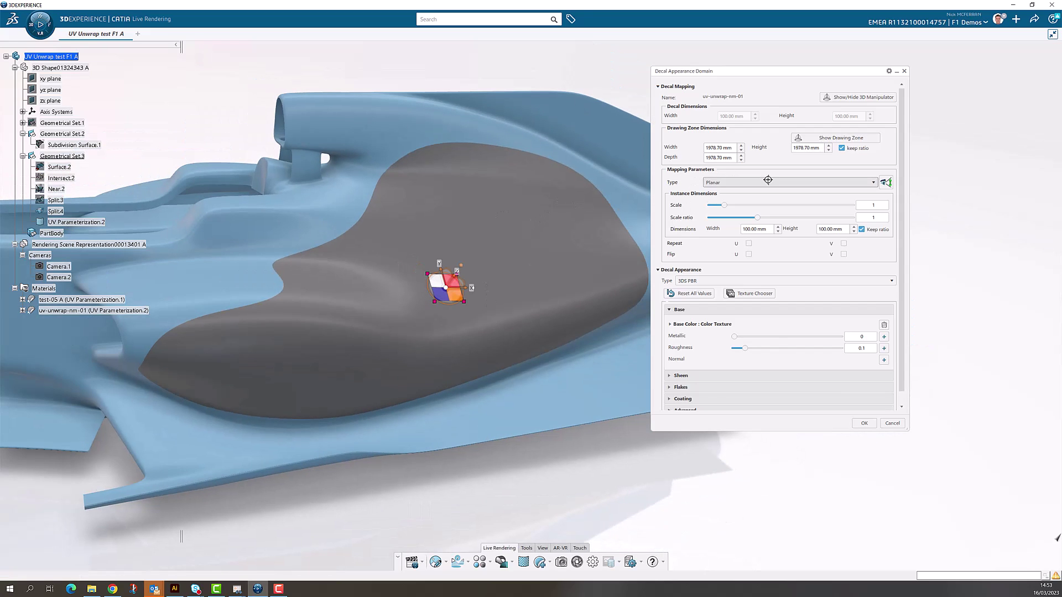
left_click(742, 183)
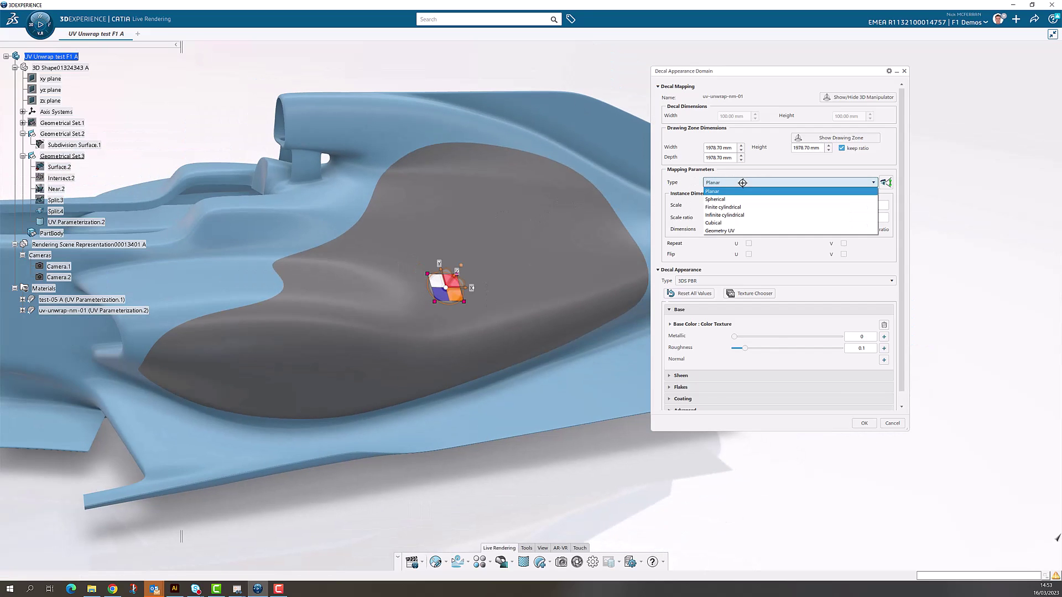
left_click(732, 231)
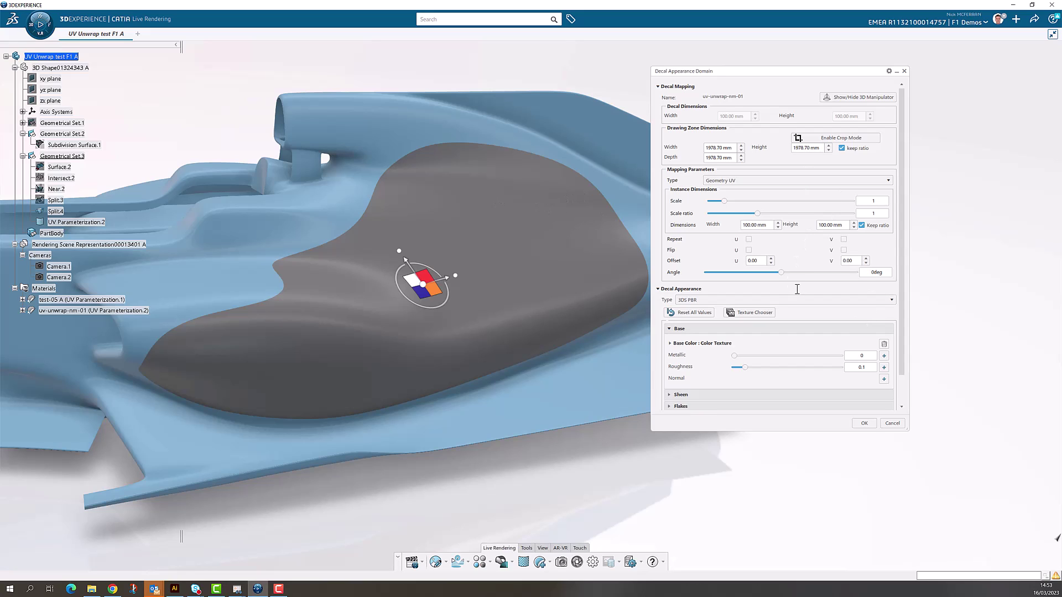
left_click(756, 225)
left_click(175, 589)
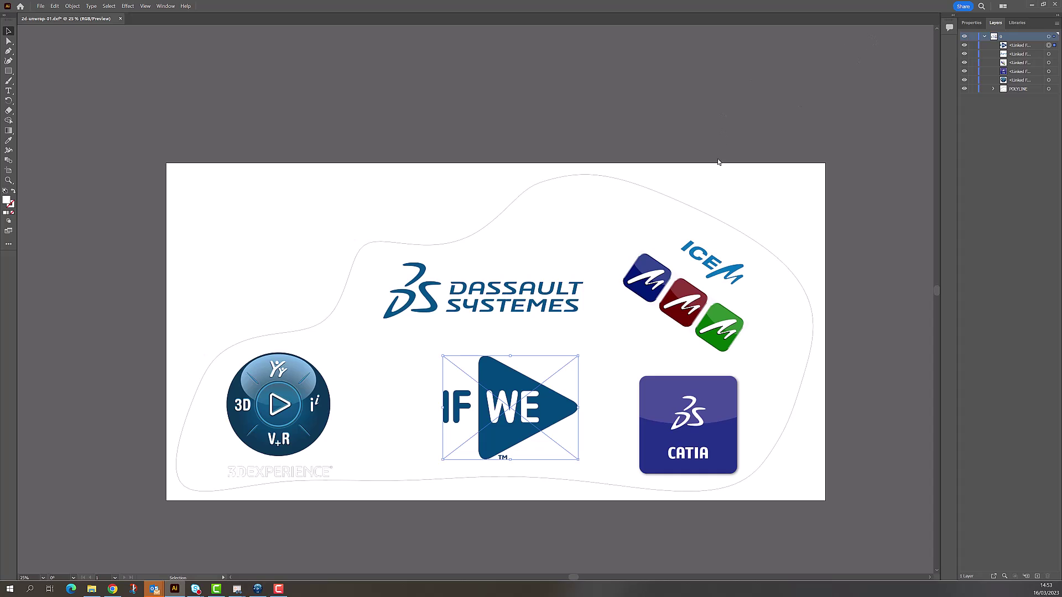
- Select the curved outline group in the Illustrator layout and read its W and H in Properties
left_click(441, 244)
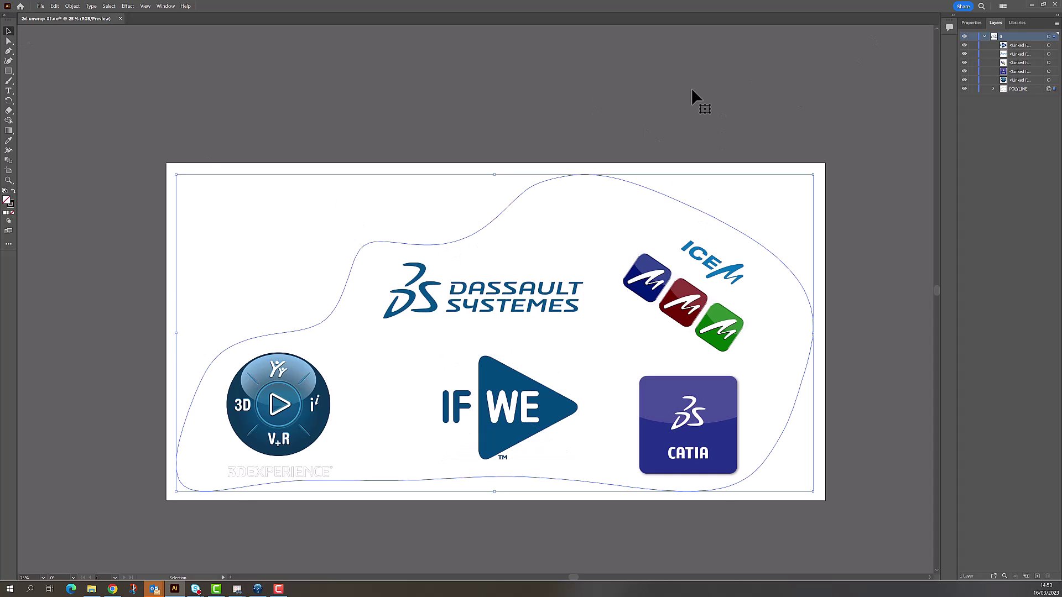
left_click(972, 23)
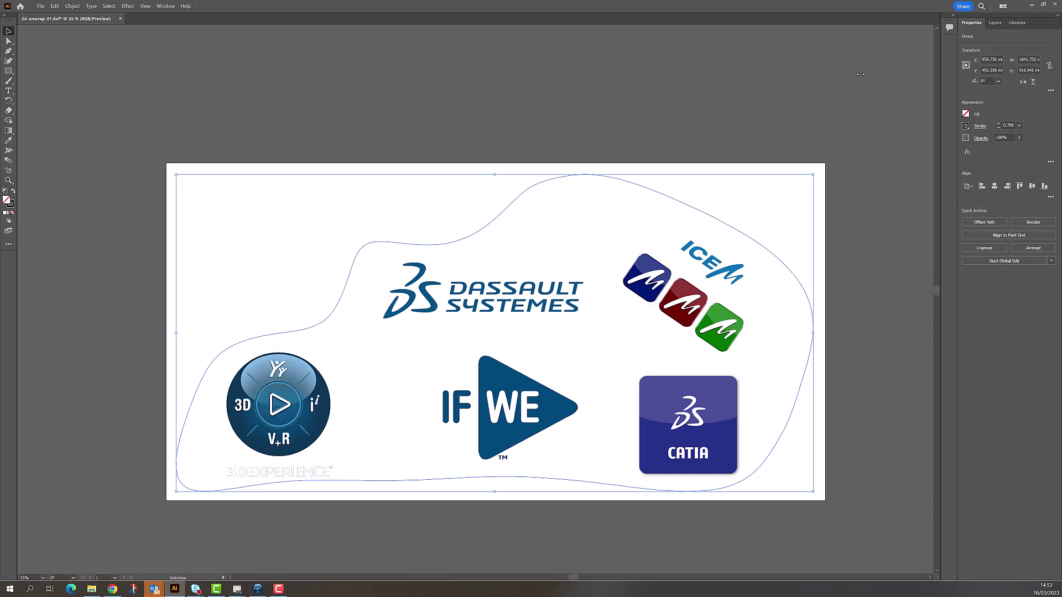
left_click(257, 589)
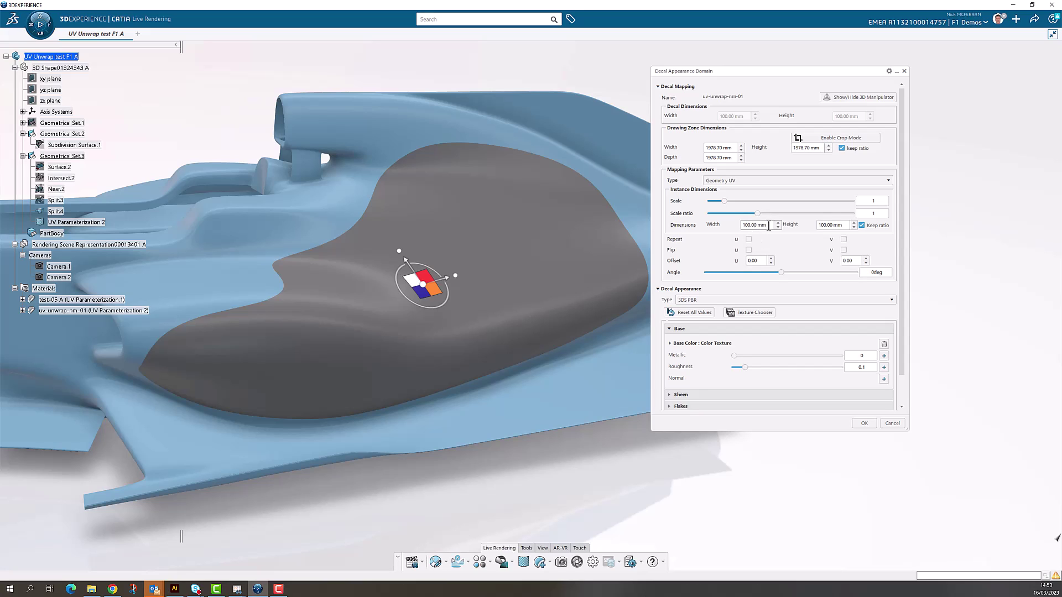
- Change the decal width from 100 mm to 1843 mm so it spans the sidepod
left_click_drag(769, 226, 737, 223)
type("1843")
left_click(834, 225)
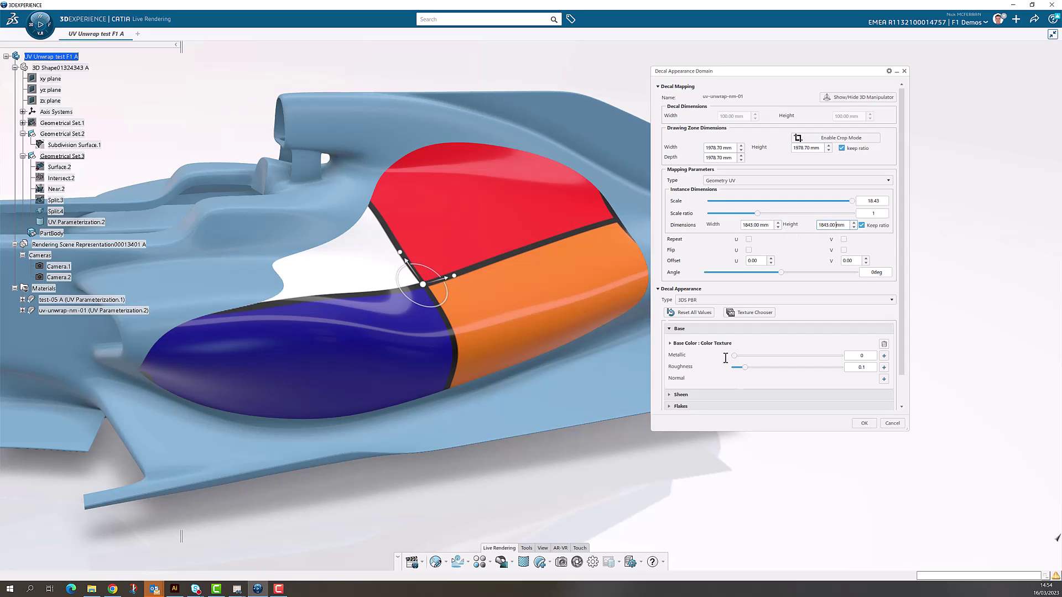
left_click(749, 313)
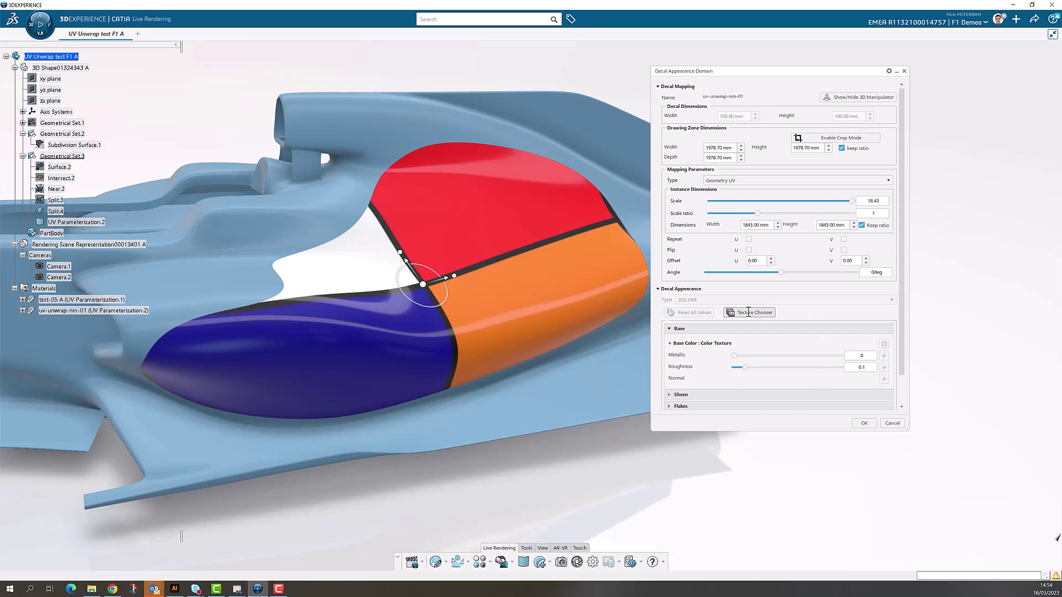
- Load 2d-unwrap-01.svg into the texture area and assign it to the decal's Base Color
left_click(235, 233)
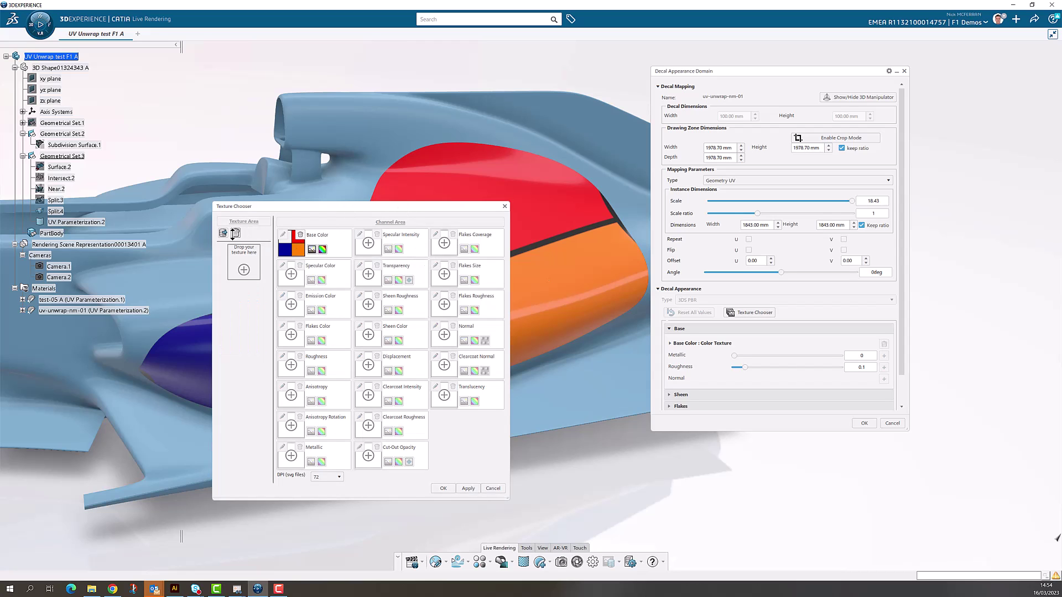
left_click_drag(263, 210, 373, 177)
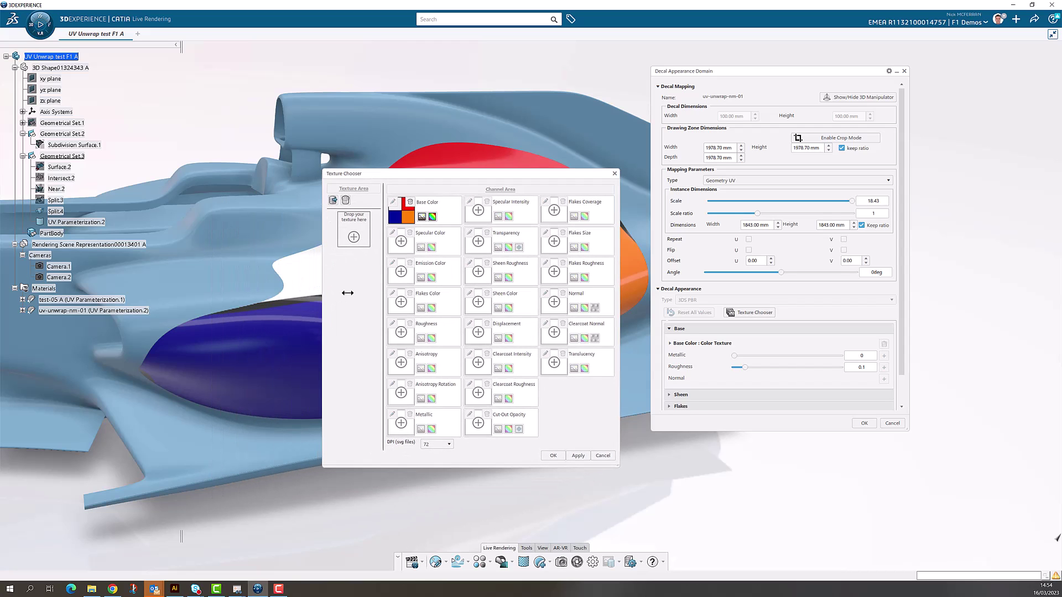
left_click(91, 589)
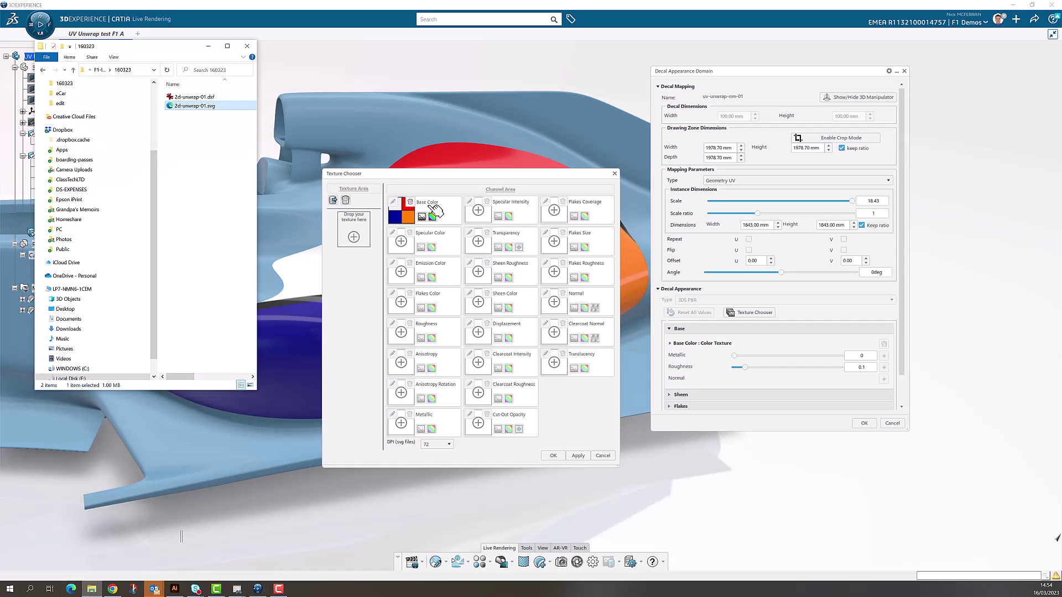
left_click_drag(174, 109, 354, 230)
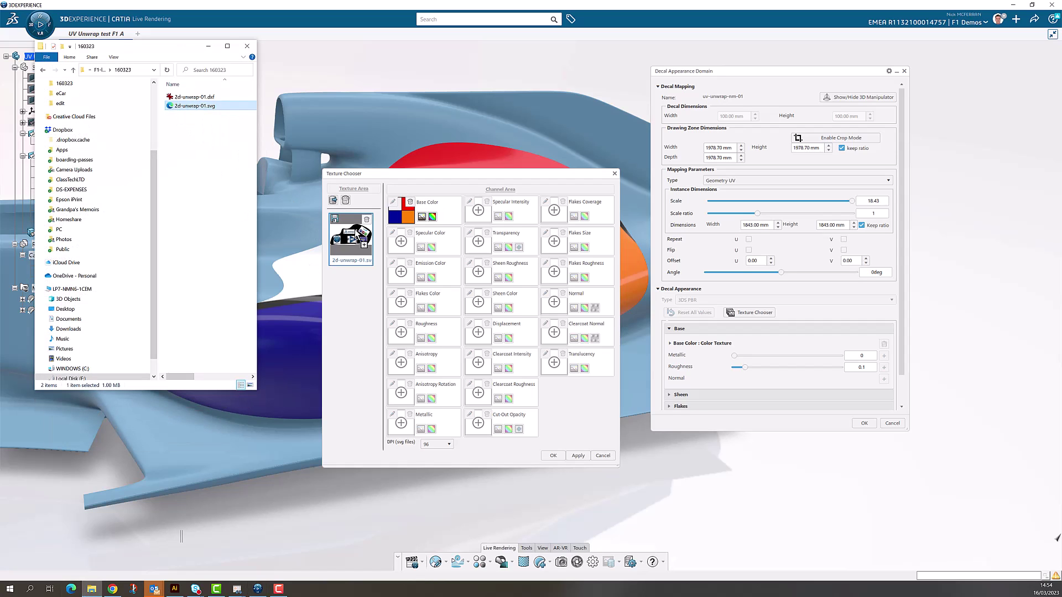
left_click(246, 46)
left_click_drag(346, 249, 400, 215)
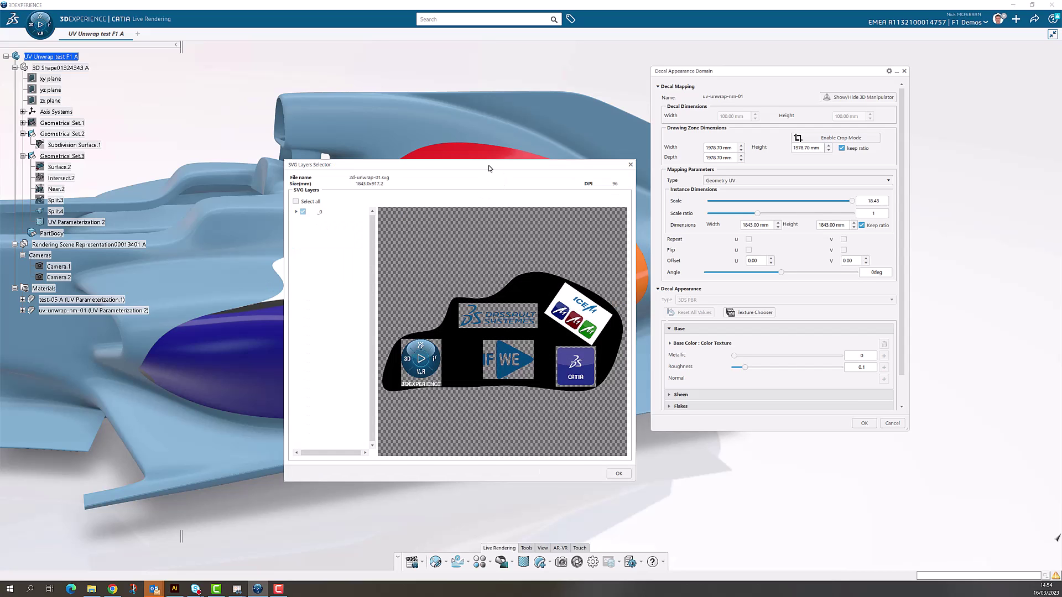
- Expand the _0 and POLYLINE layer groups and uncheck the black POLYLINE outline layer
left_click_drag(489, 168, 450, 143)
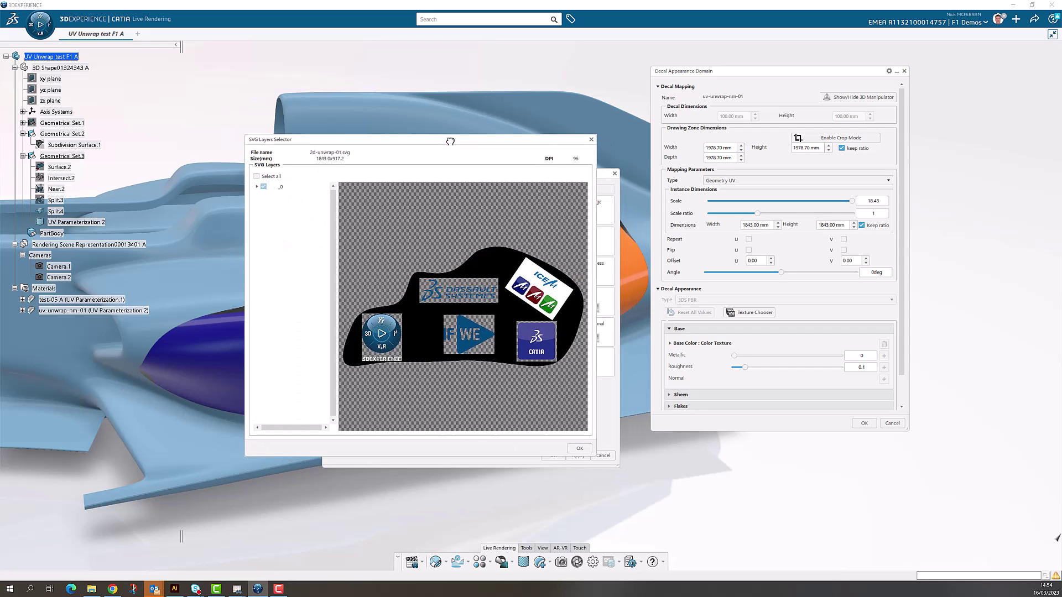
left_click(258, 187)
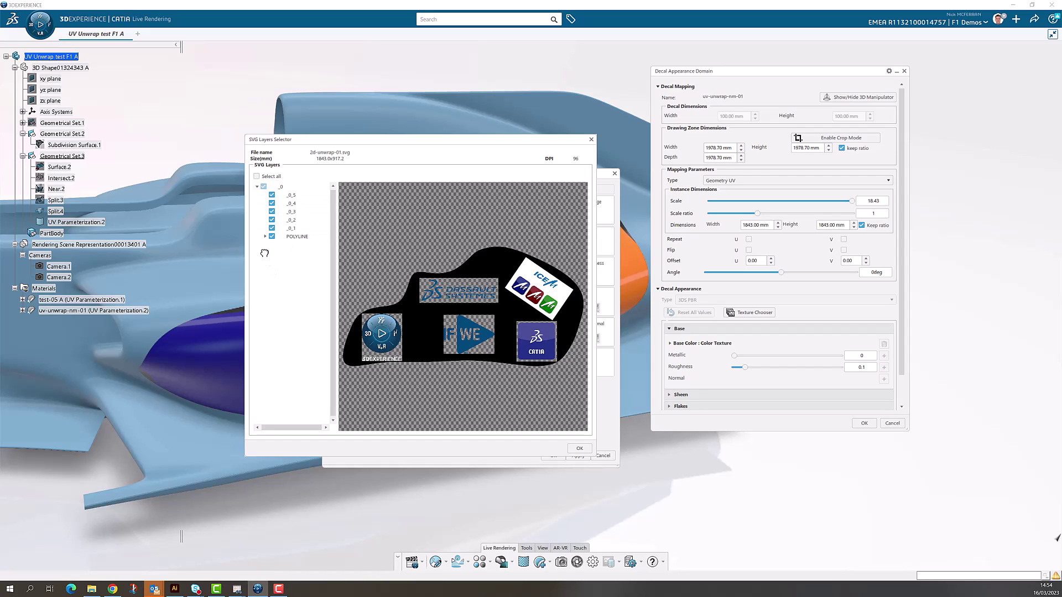
left_click(266, 237)
left_click(272, 237)
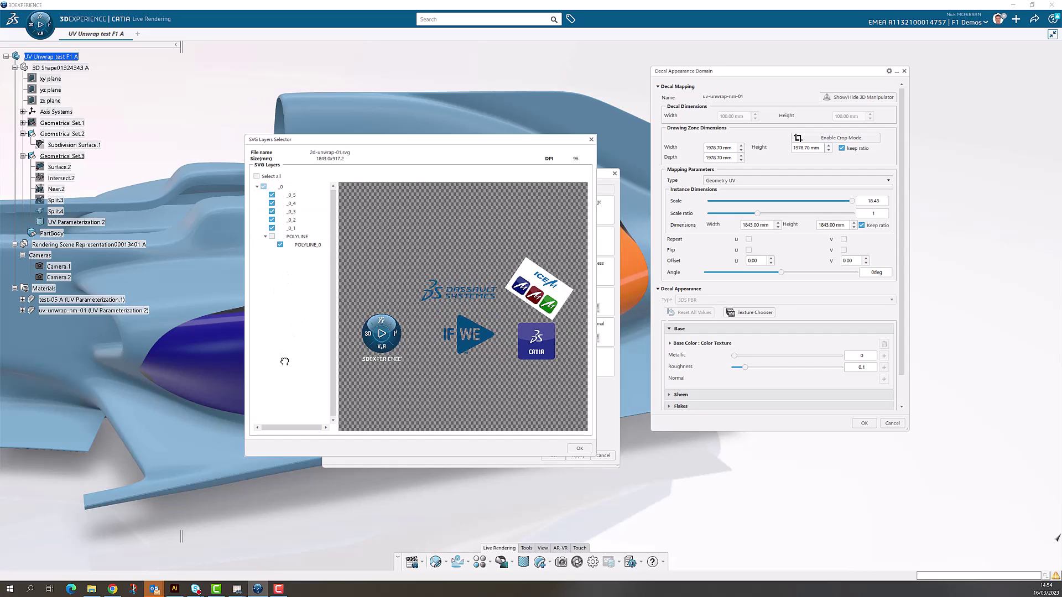
- Toggle logo layers _0_2 to _0_5 to identify each, keep all checked, and confirm
left_click(271, 195)
left_click(272, 195)
left_click(272, 204)
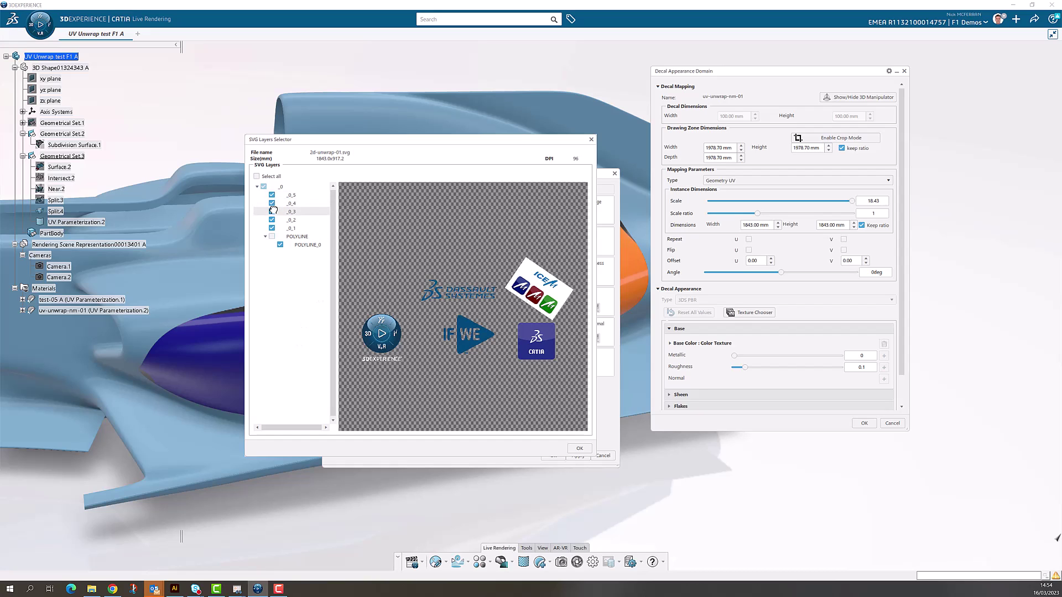
left_click(272, 211)
left_click(271, 220)
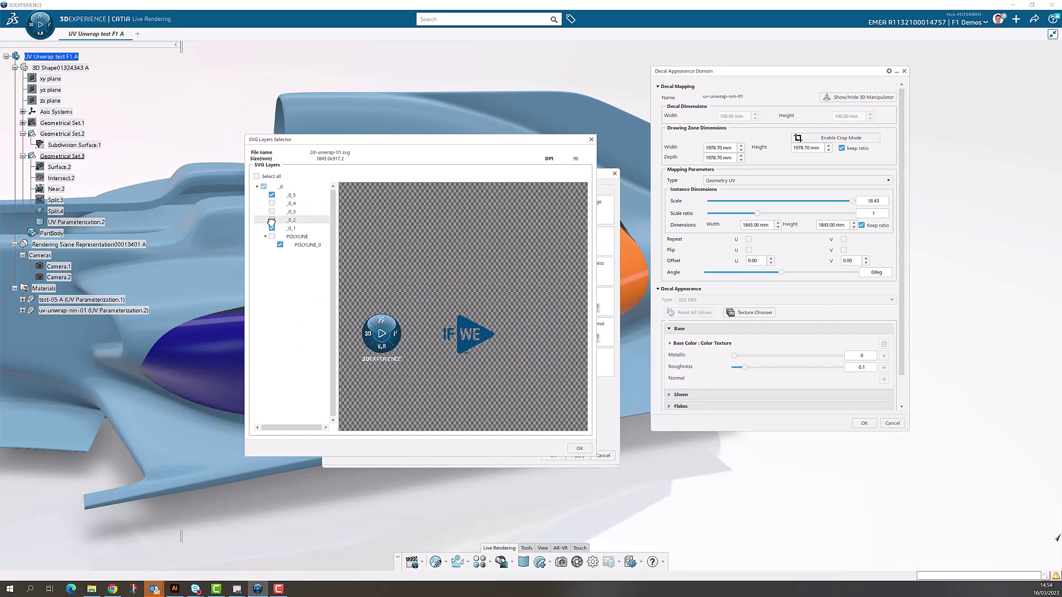
left_click(272, 220)
left_click(272, 212)
left_click(272, 203)
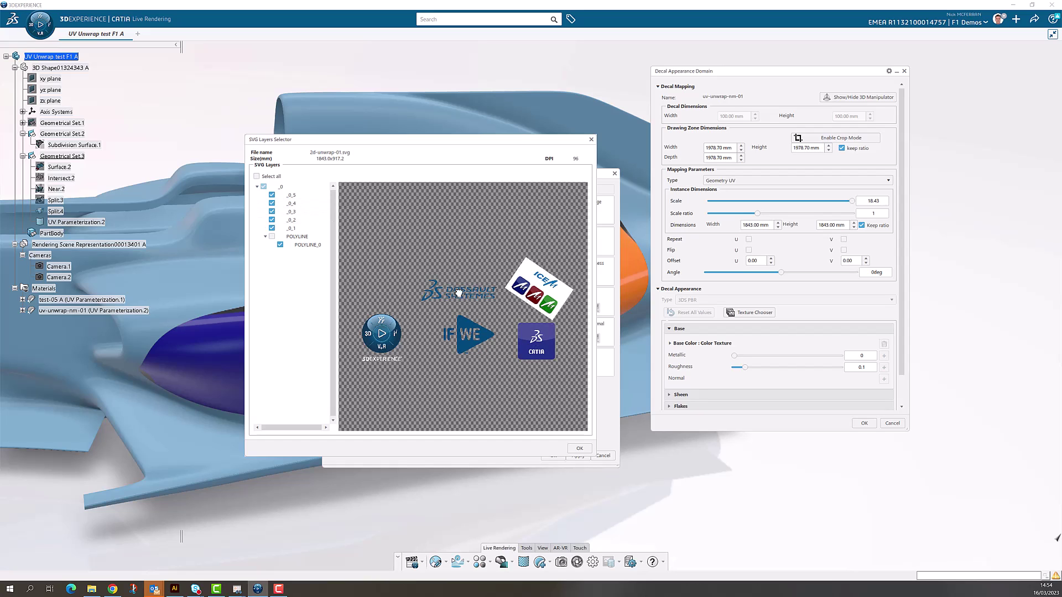
left_click(580, 451)
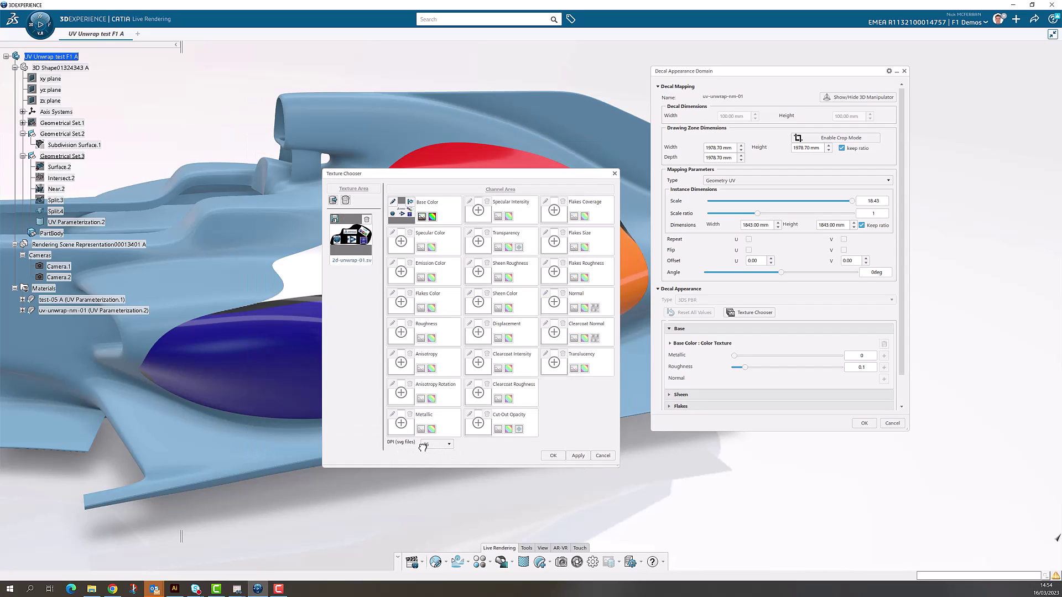
- Set the SVG resolution to 72 DPI and orbit the car to check the logos
left_click(437, 445)
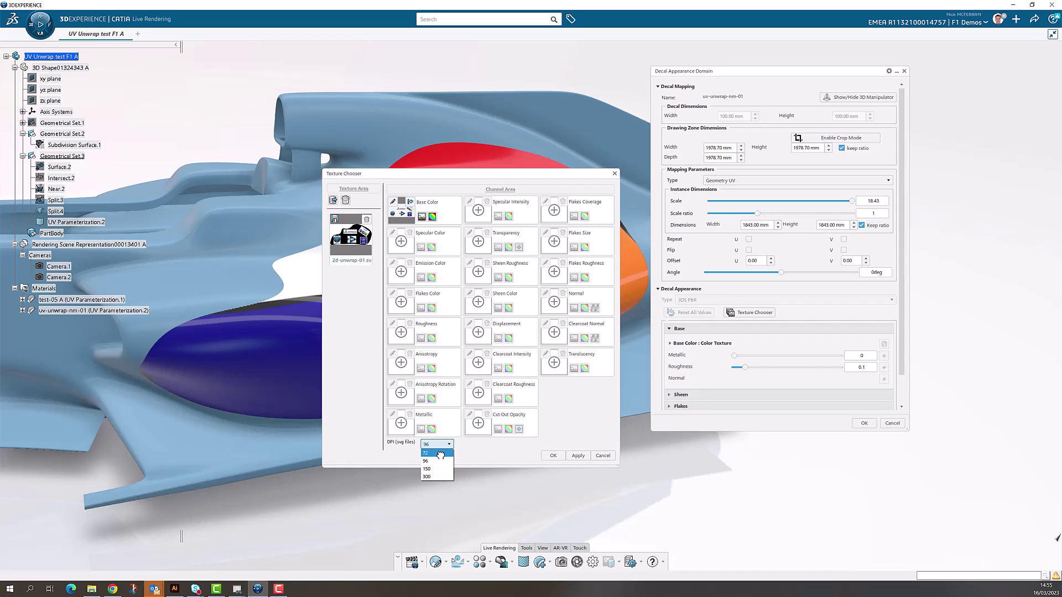
left_click(440, 454)
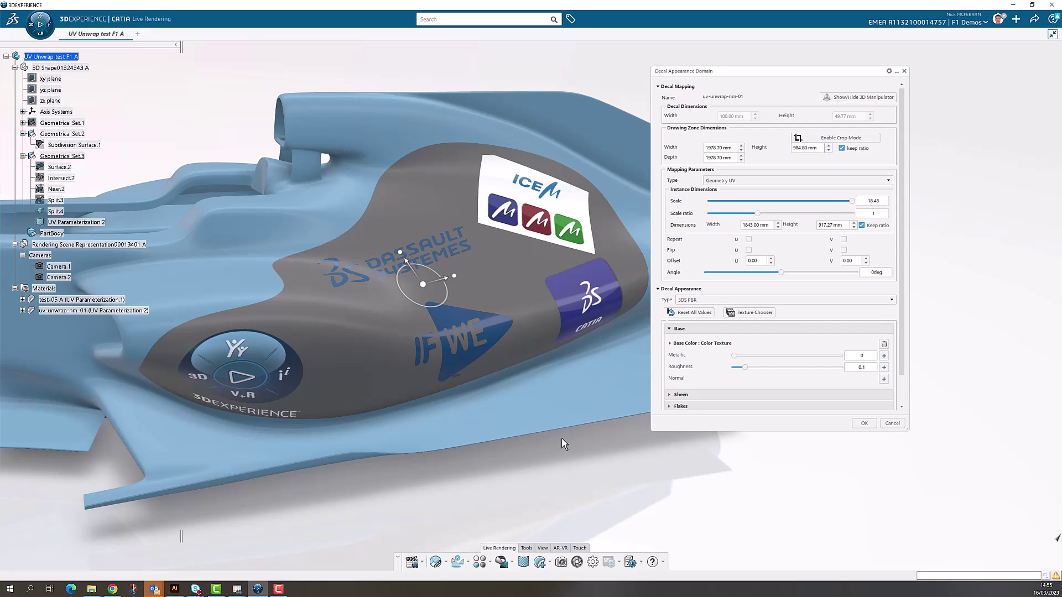
middle_click_drag(545, 296, 499, 280)
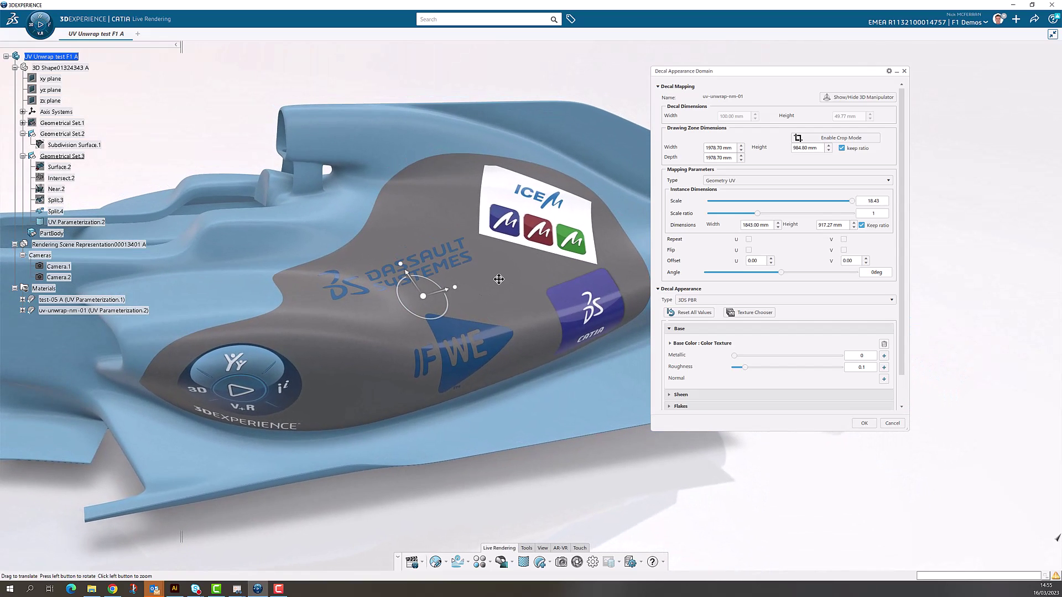
- Confirm the decal, then give UV Parameterization.2 a light blue fill colour in its Properties
left_click(865, 423)
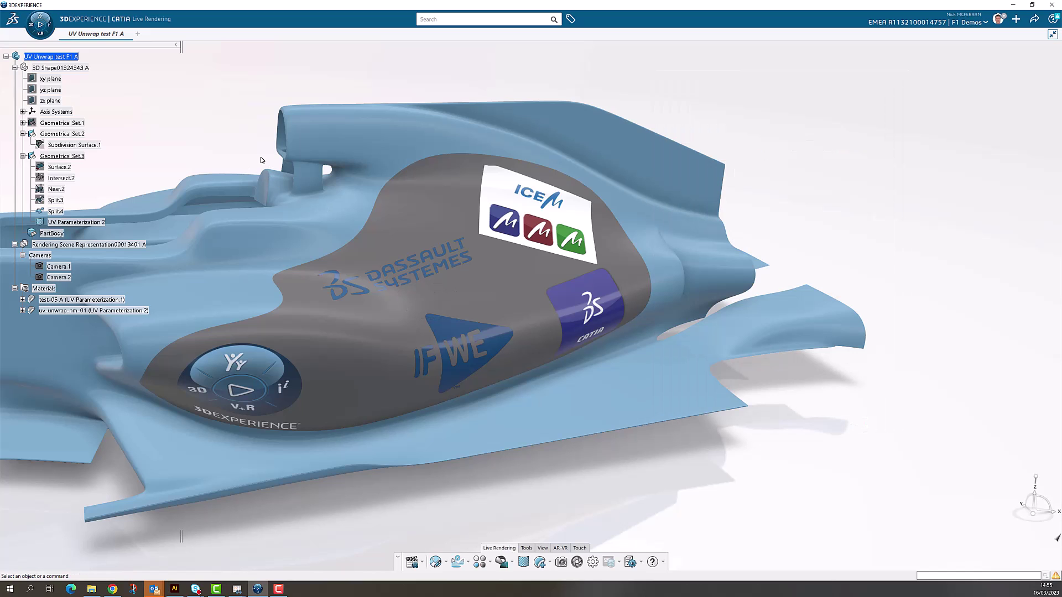
right_click(86, 224)
left_click(130, 257)
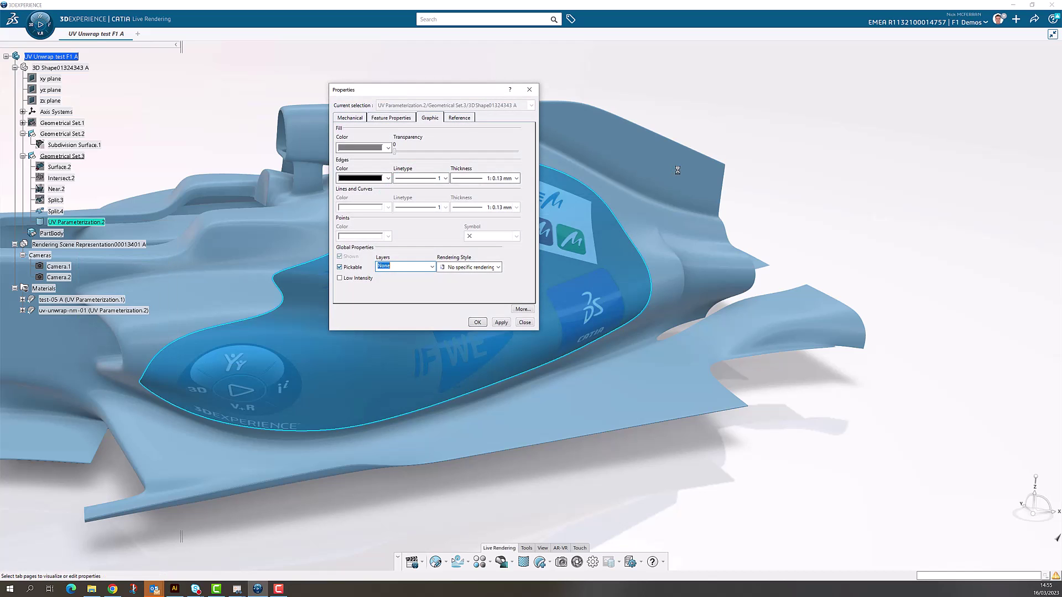
left_click(389, 148)
left_click(370, 300)
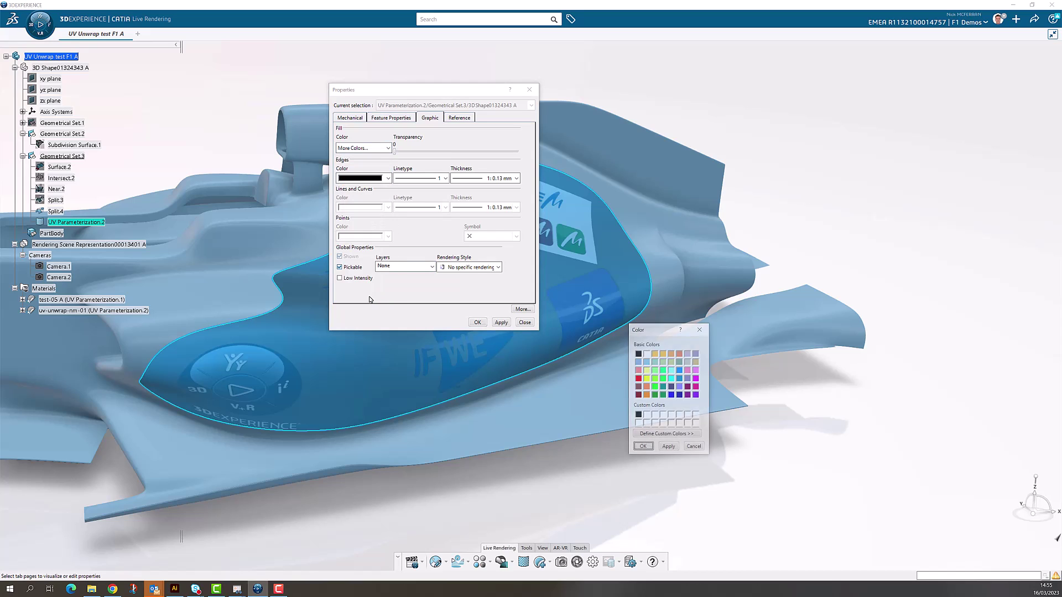
left_click(647, 361)
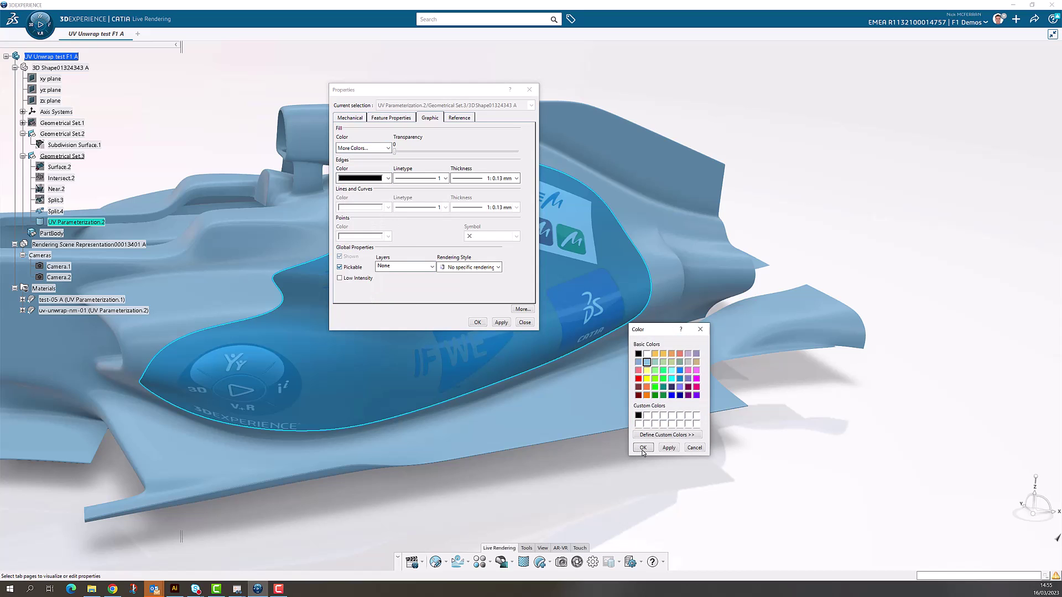
left_click(642, 448)
left_click(479, 323)
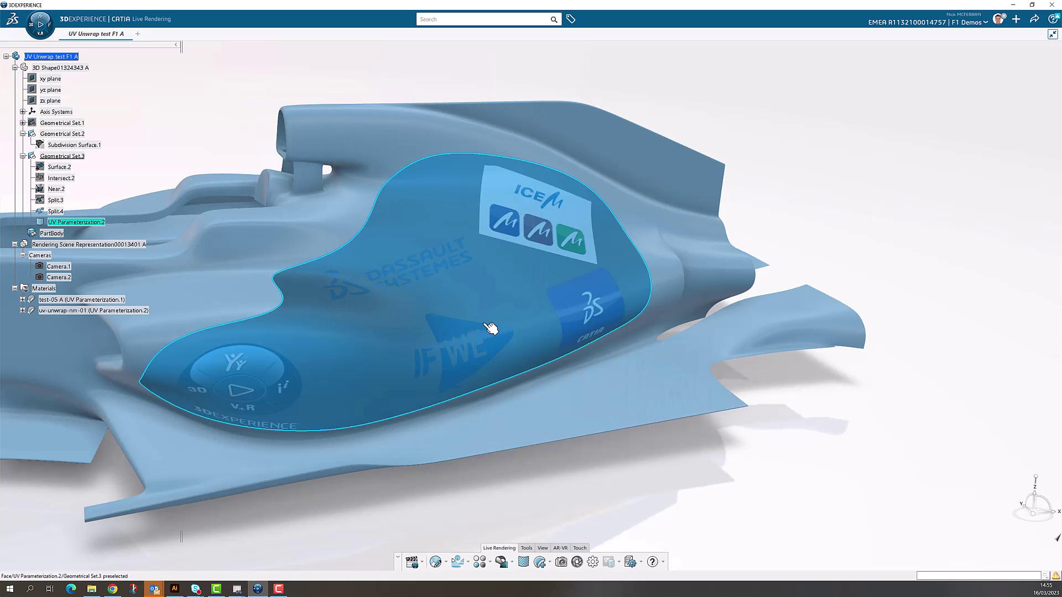
- Rotate, zoom and pan the view to inspect the sponsor logos along the car's side
middle_click_drag(533, 343, 541, 308)
middle_click_drag(577, 223, 332, 321)
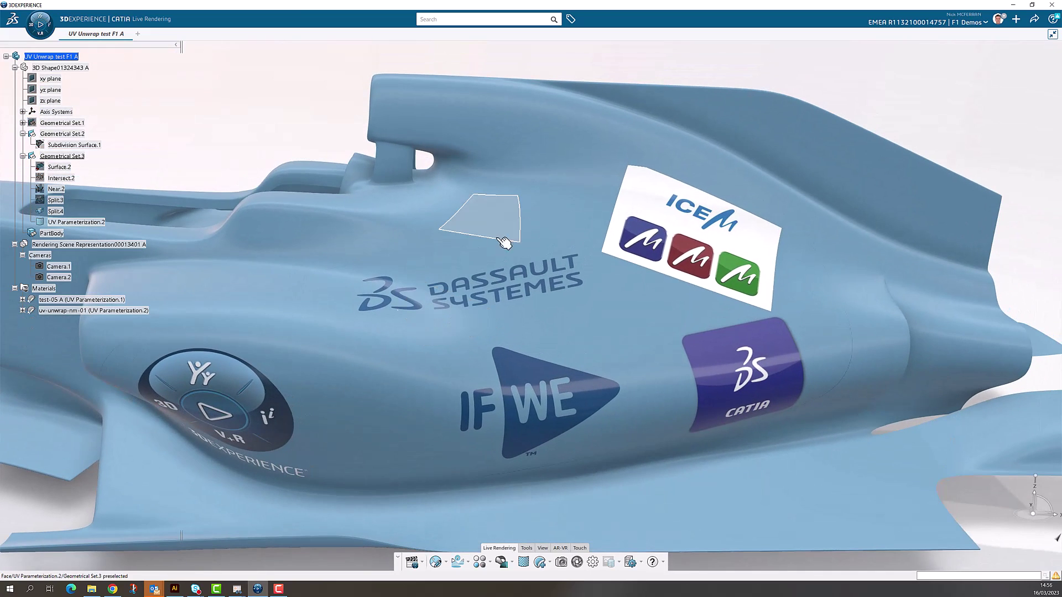
middle_click_drag(263, 316, 595, 246)
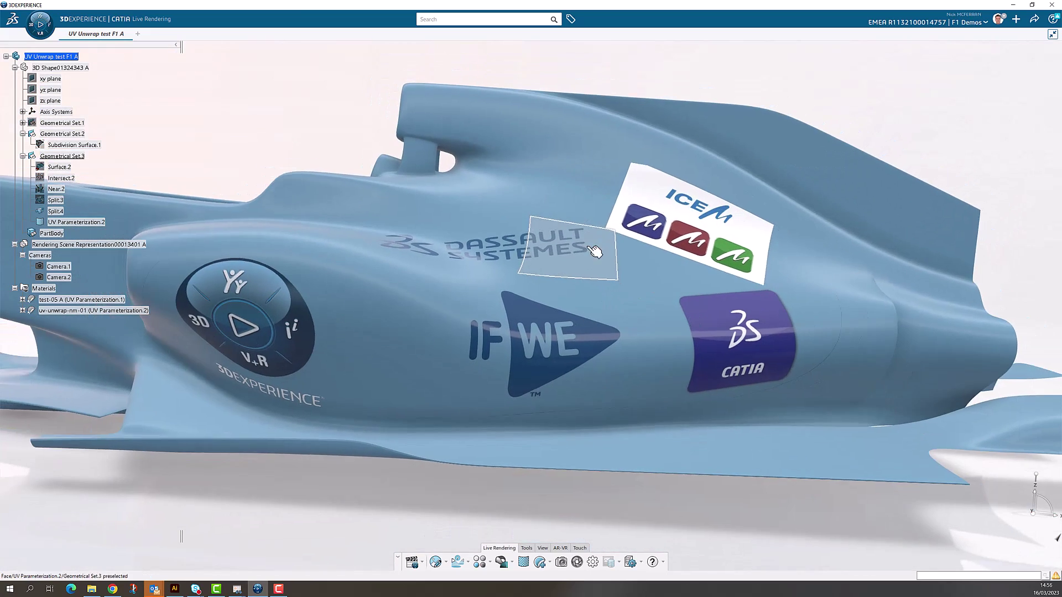
- In Illustrator, move the Dassault Systemes logo up-right and tilt it about 12°
left_click(175, 589)
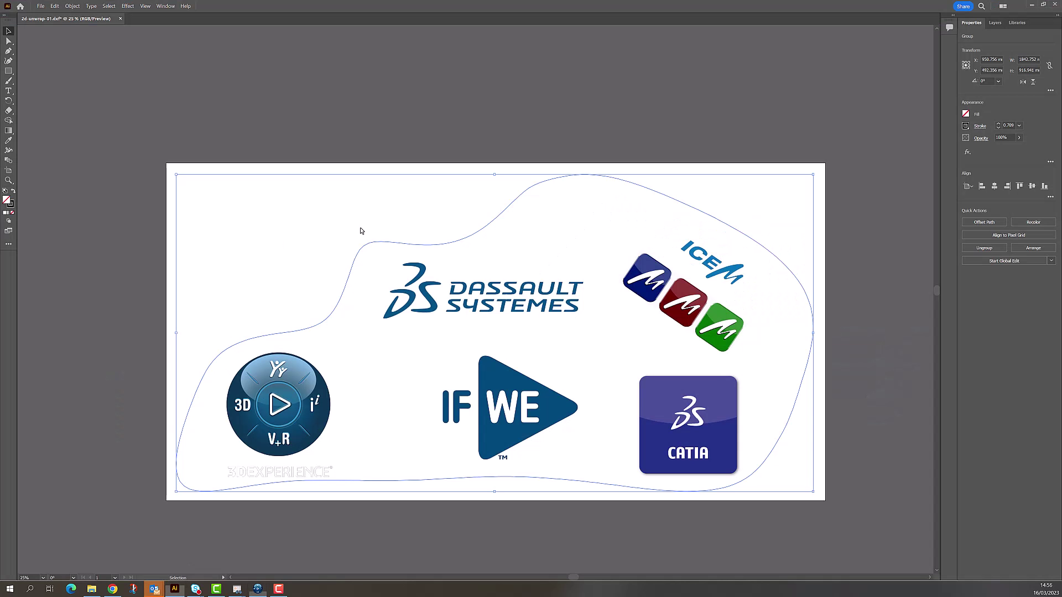
left_click(520, 323)
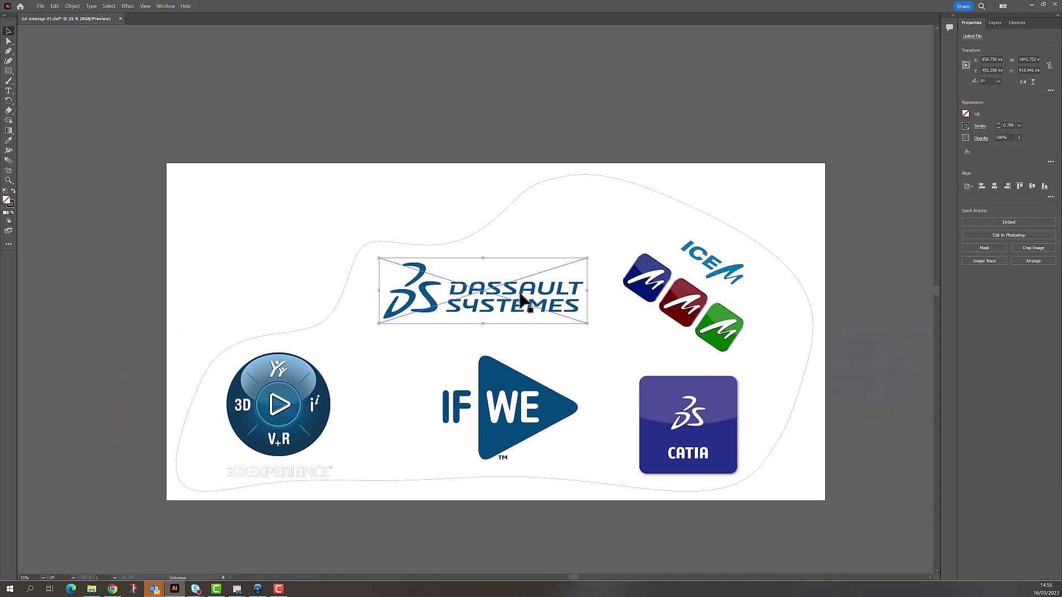
left_click_drag(534, 299, 566, 289)
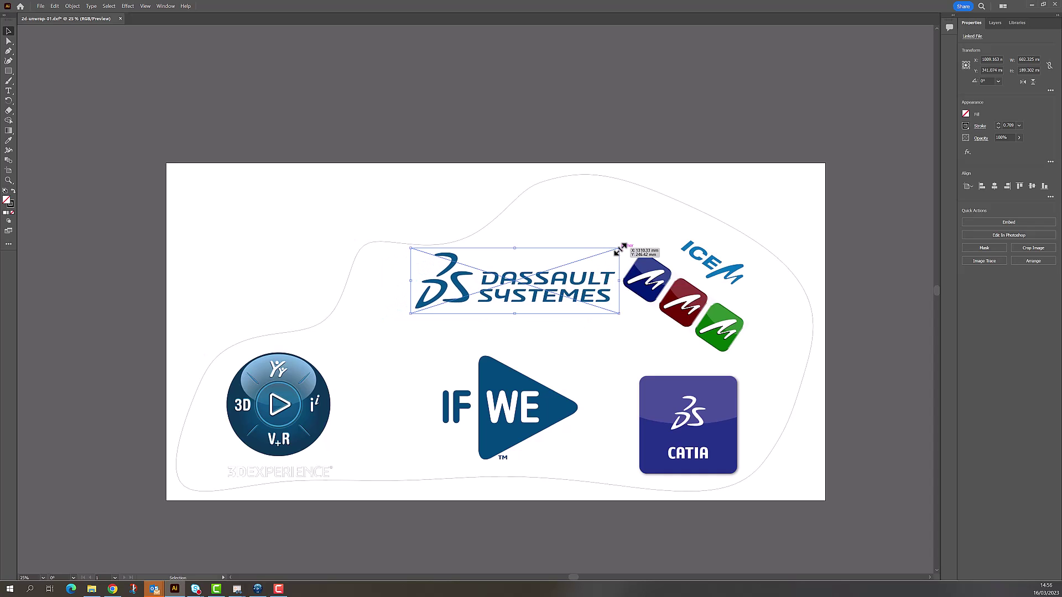
left_click_drag(621, 245, 607, 225)
left_click_drag(510, 261, 544, 244)
- Shrink the CATIA logo, then move the ICEM logo down-left and rotate it about 10°
left_click(683, 314)
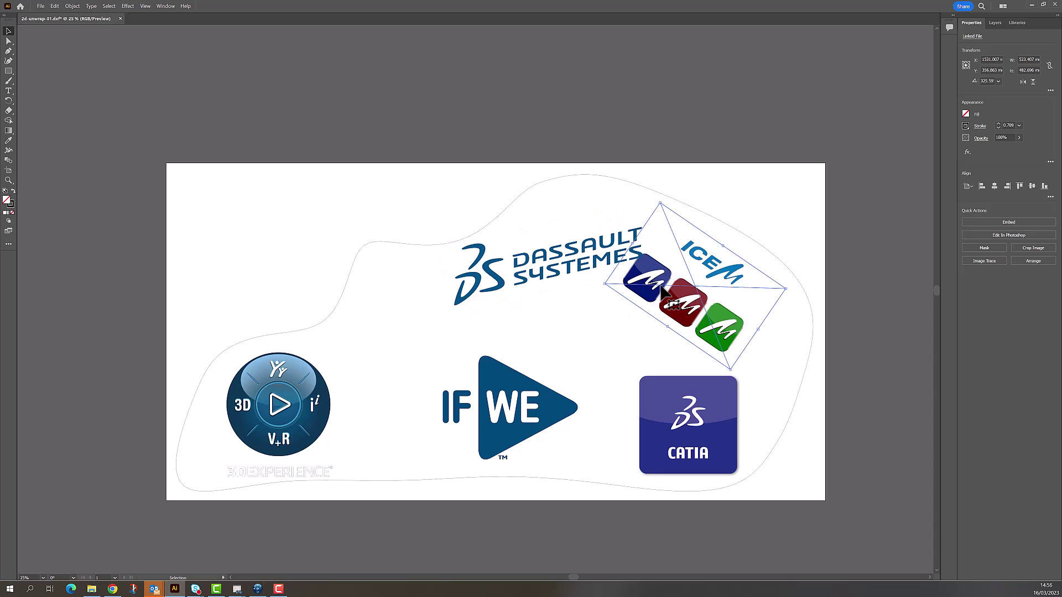
left_click_drag(686, 421, 686, 425)
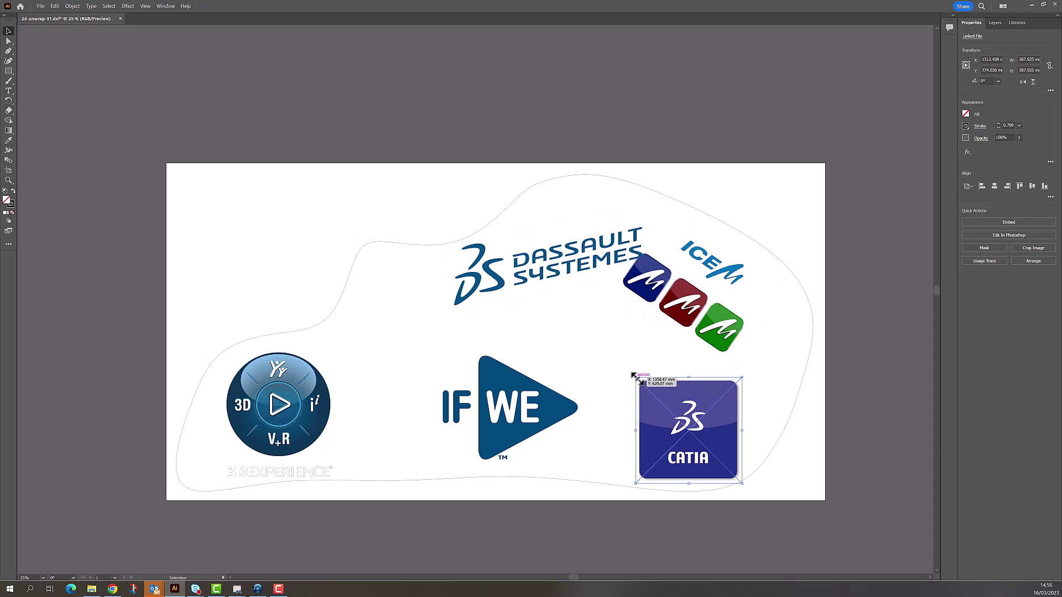
left_click_drag(634, 376, 675, 419)
left_click(684, 310)
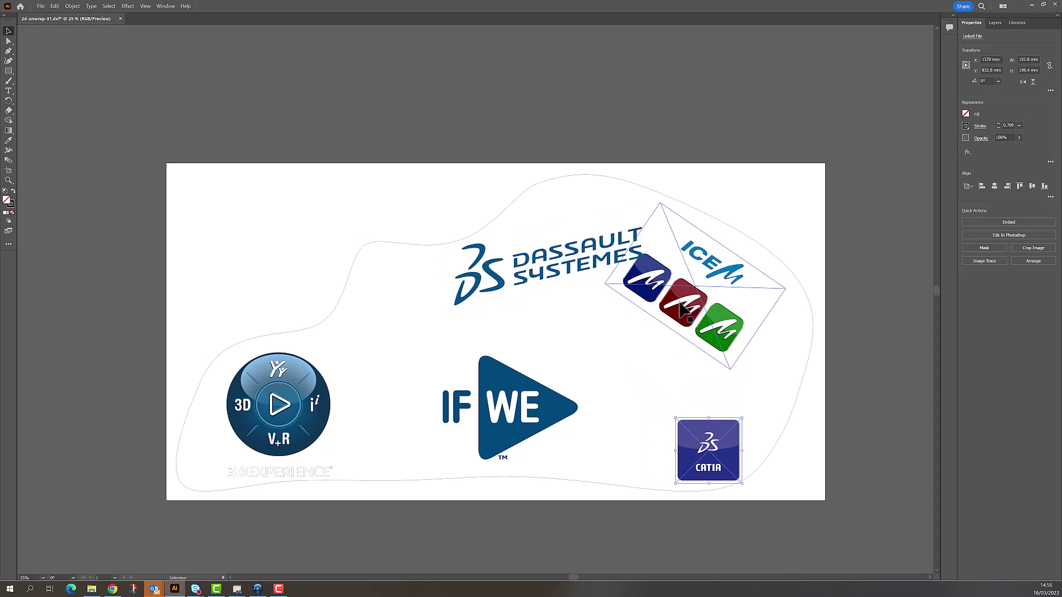
left_click_drag(684, 309, 660, 369)
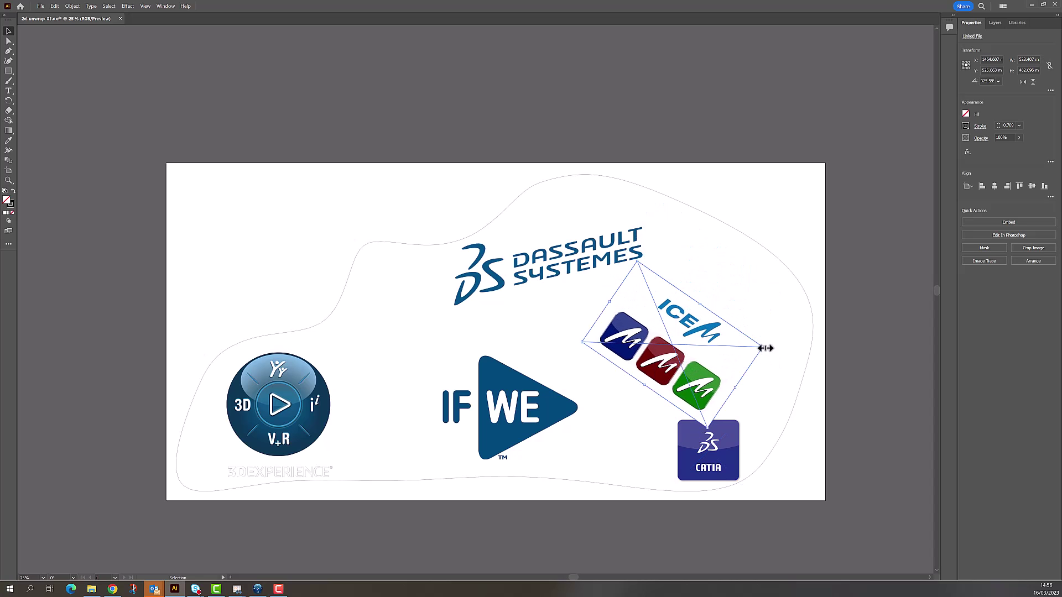
left_click_drag(761, 339, 738, 277)
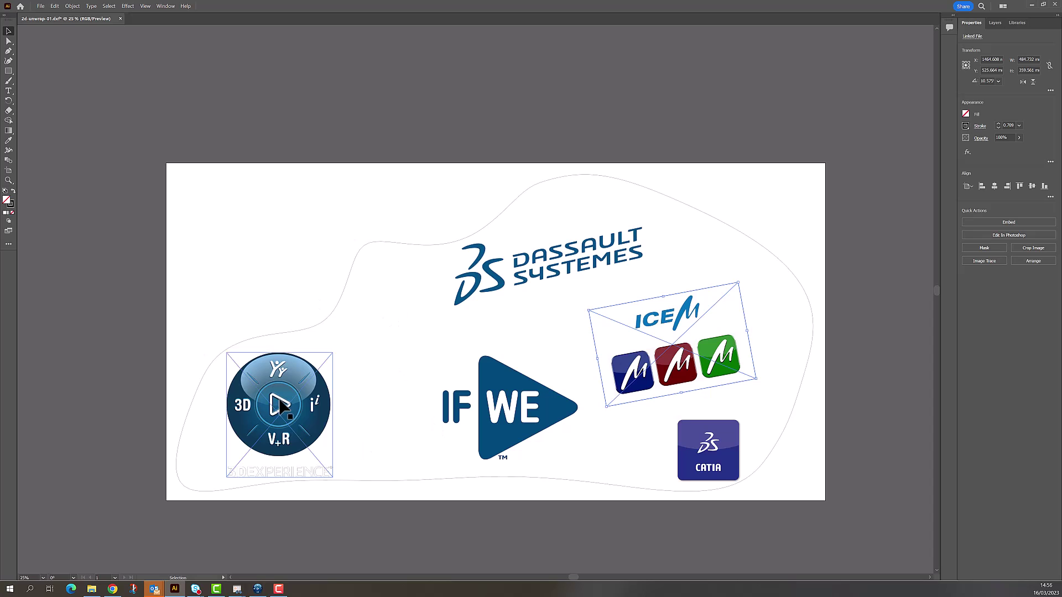
- Export the revised logo artwork as 2d-unwrap-02.svg with default SVG options, then return to CATIA
left_click(40, 6)
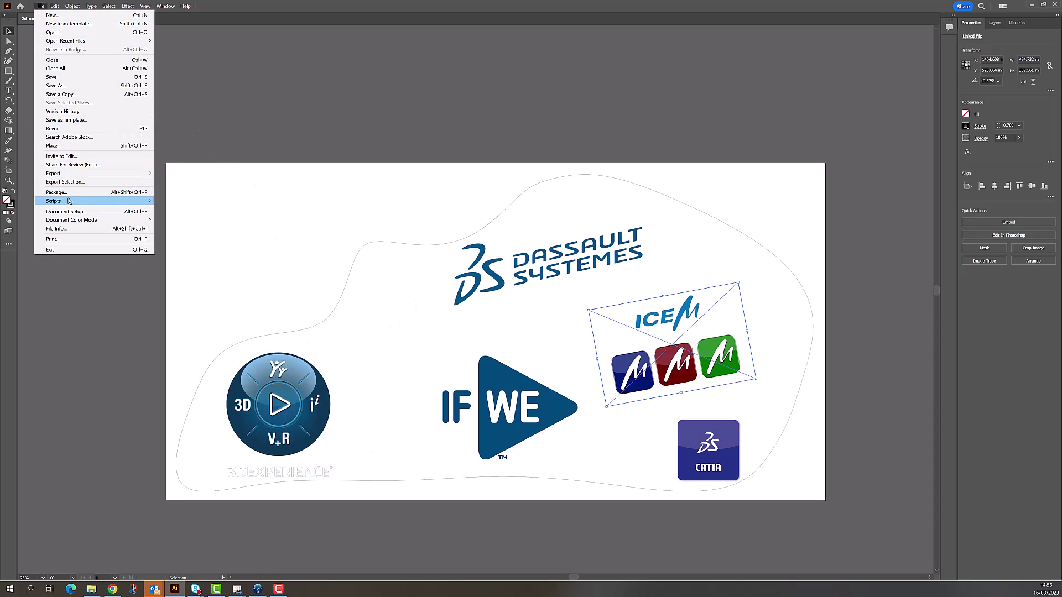
mouse_move(69, 173)
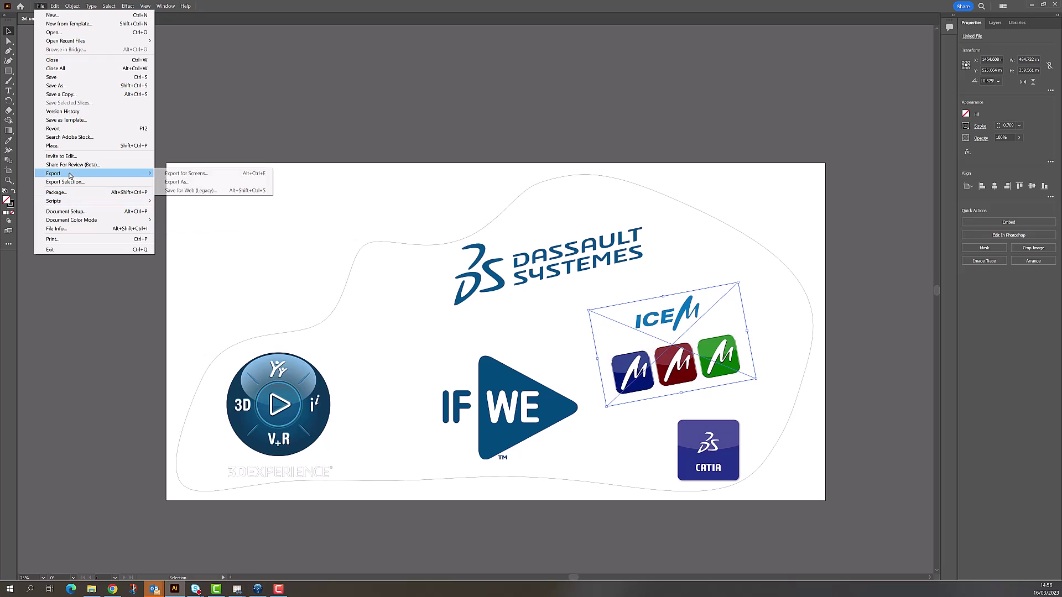
left_click(198, 184)
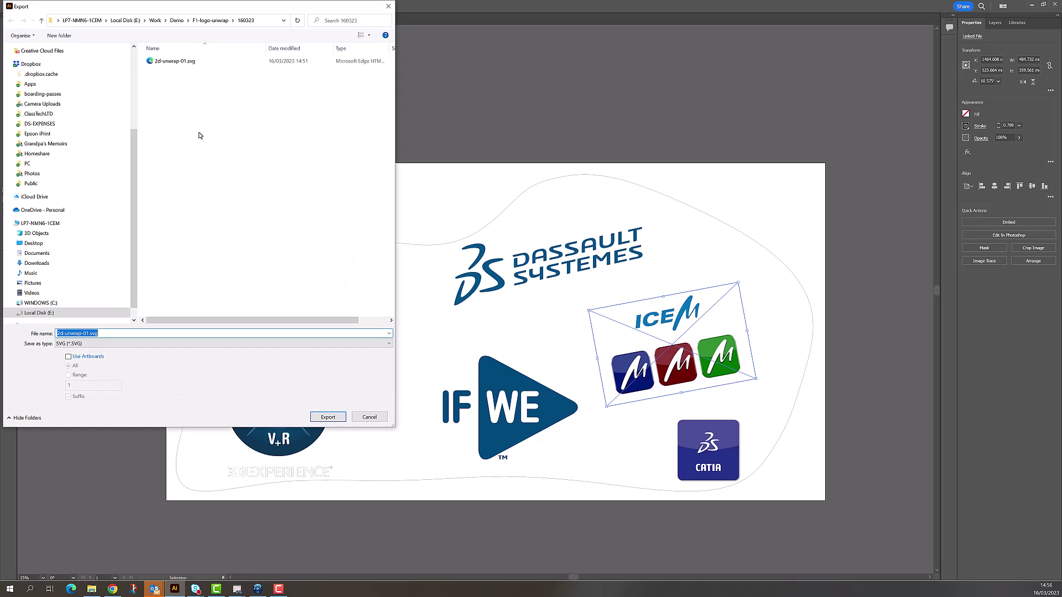
left_click(215, 60)
left_click(85, 334)
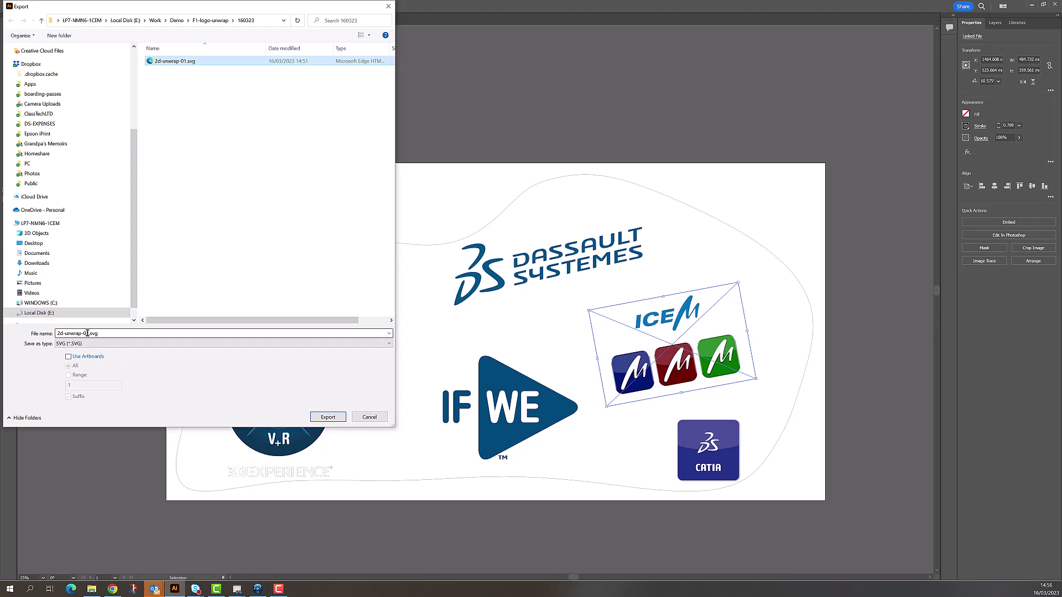
left_click(87, 334)
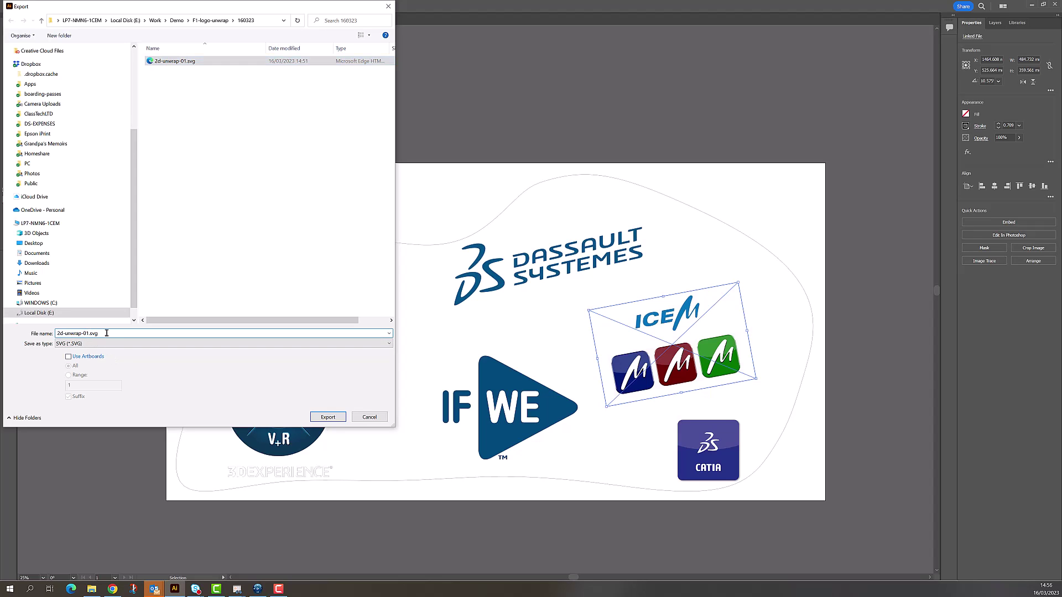
key("BackSpace")
type("2")
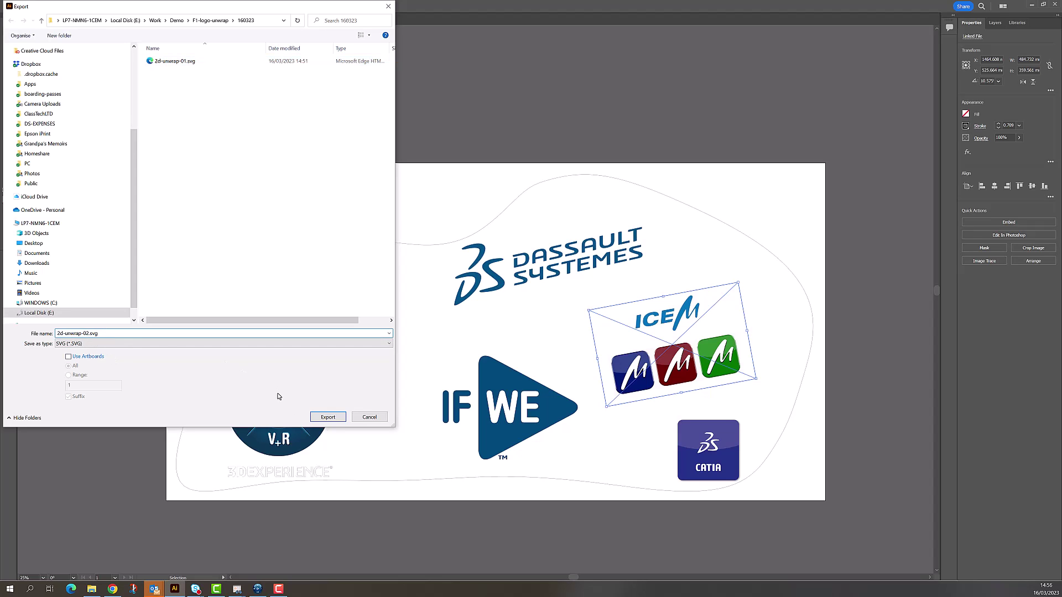
left_click(330, 420)
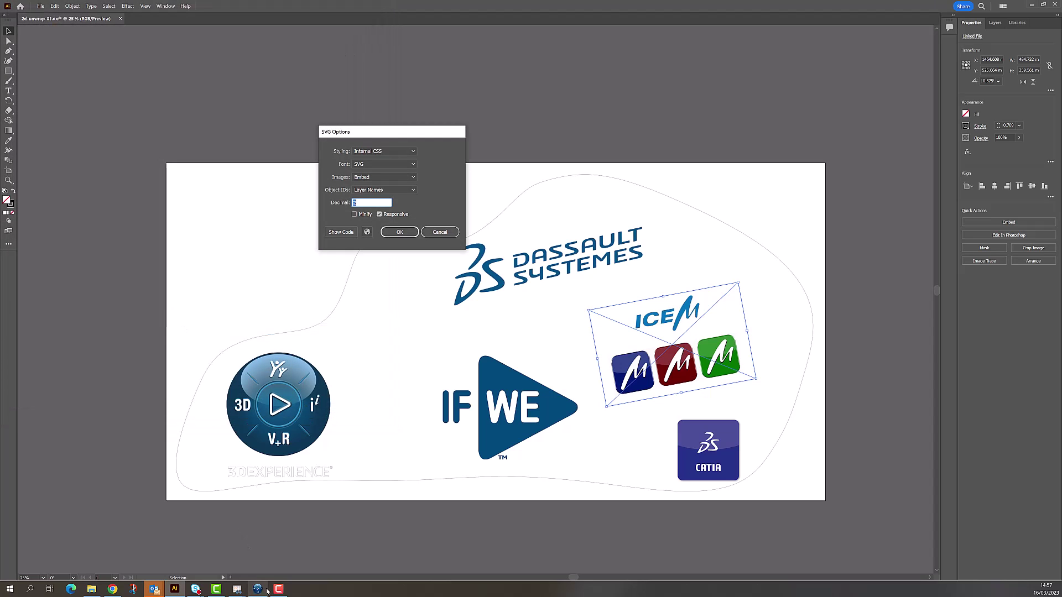
left_click(400, 231)
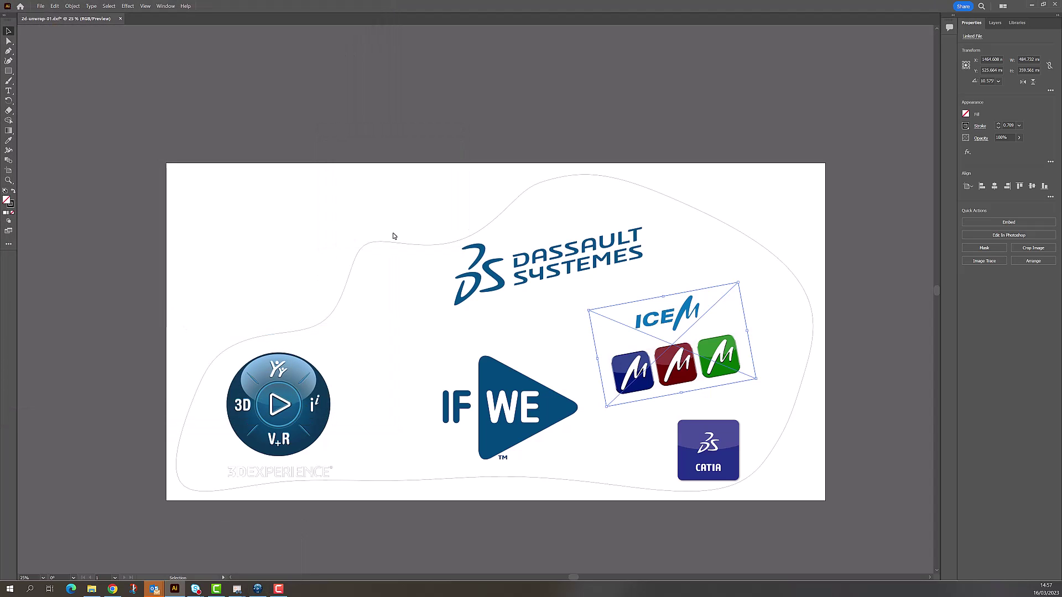
left_click(257, 589)
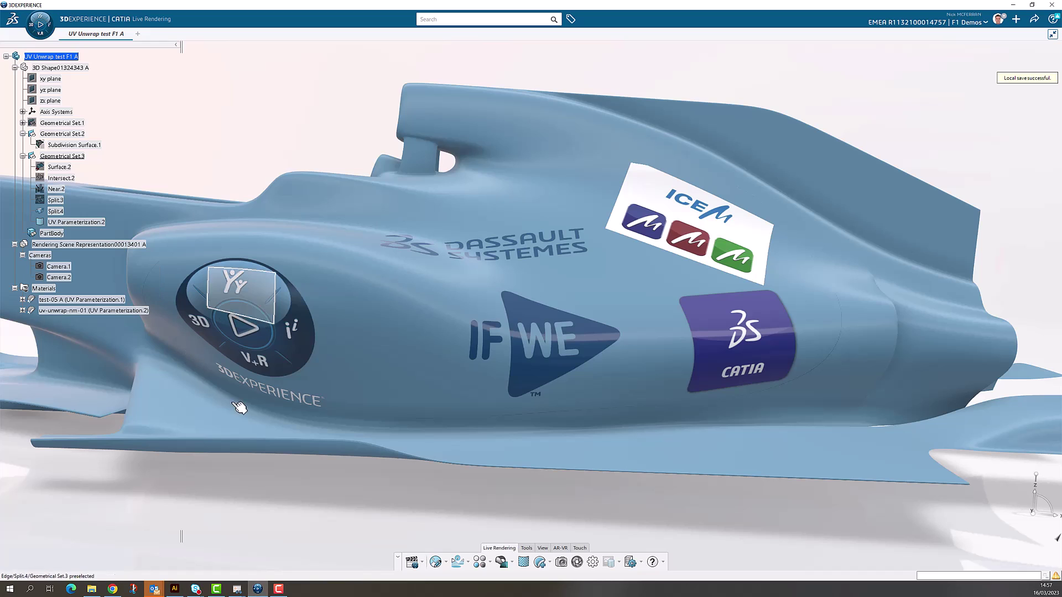
- Open the uv-unwrap-nm-01 decal and expand Decal Appearance and its Base Color : Color Texture settings
double_click(83, 320)
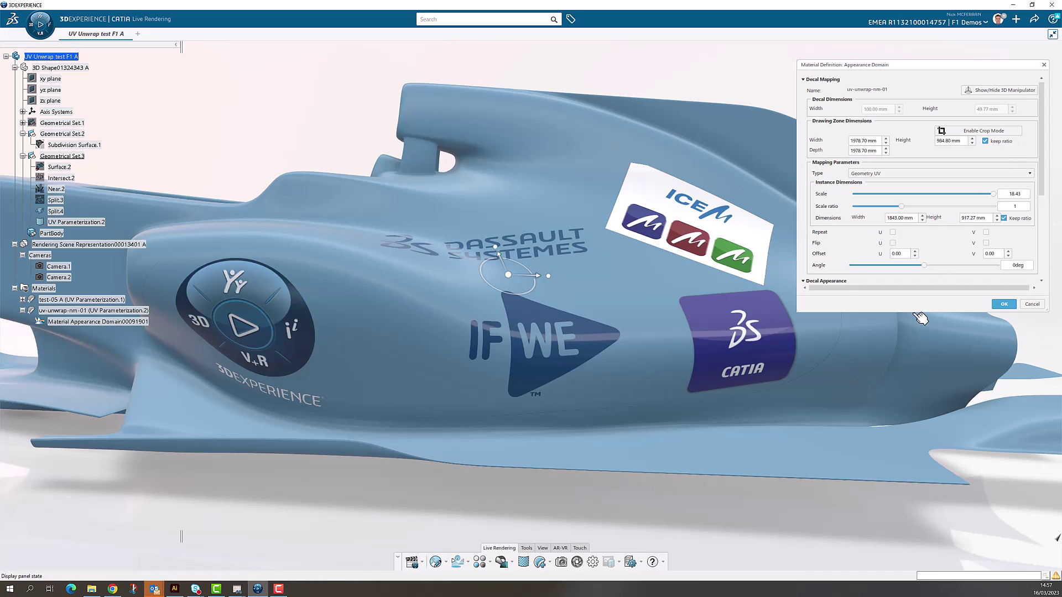
left_click(818, 282)
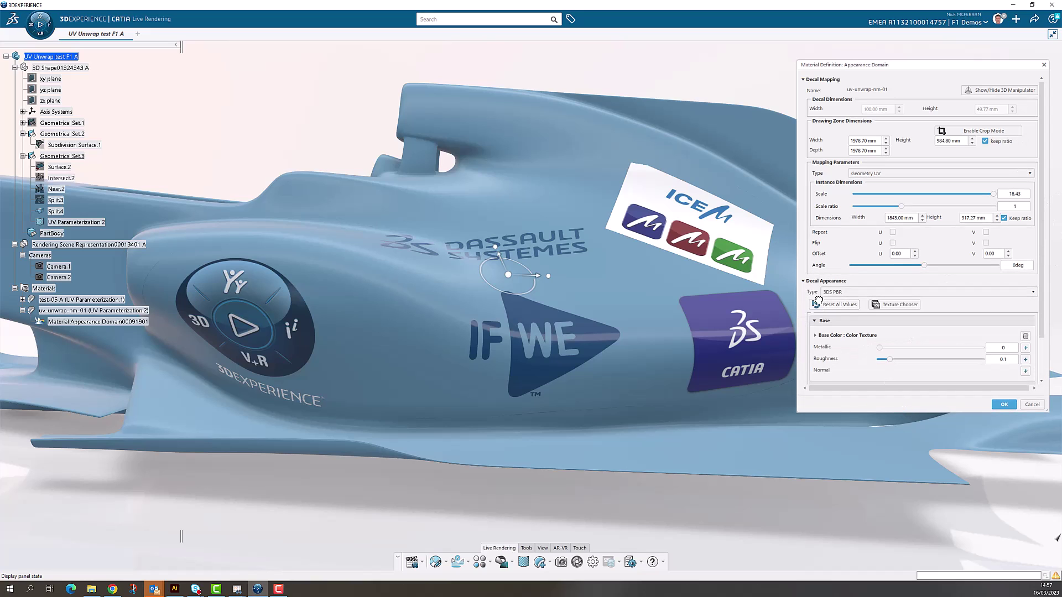
left_click(815, 335)
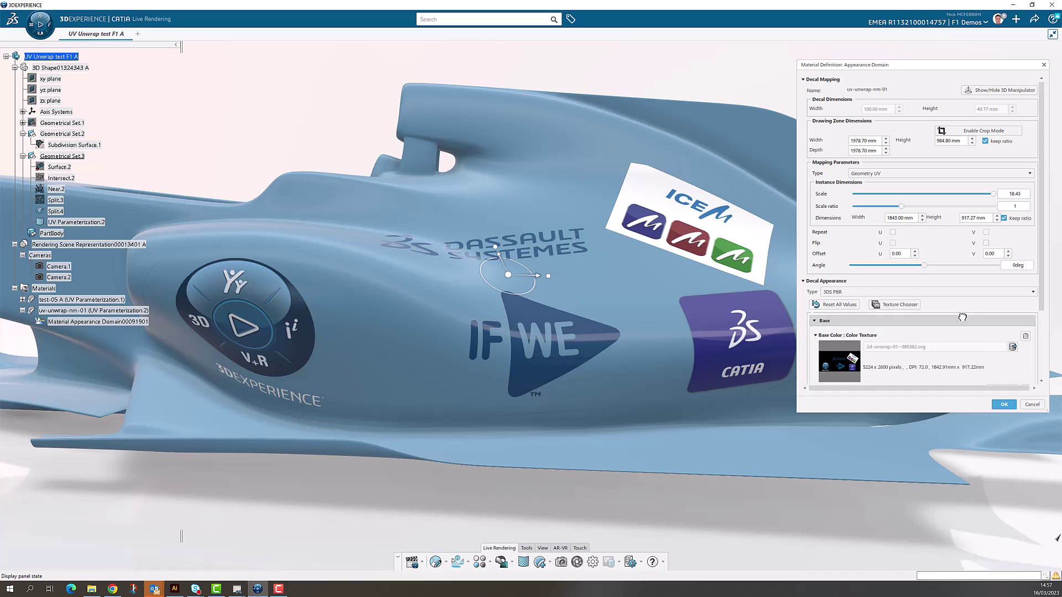
scroll(1041, 270, "down", 2)
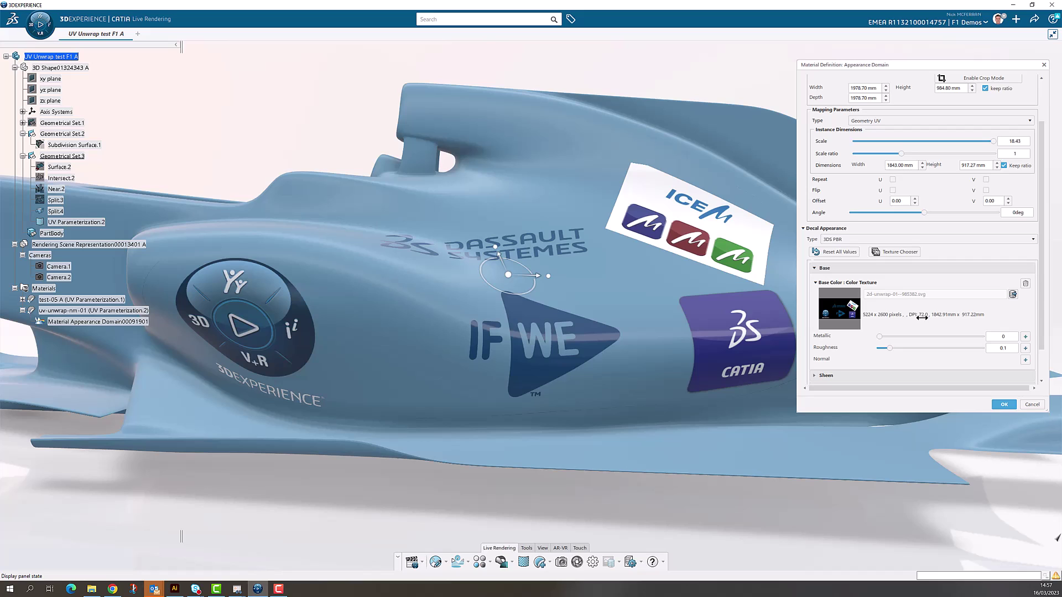
- Add 2d-unwrap-02.svg from File Explorer to the Texture Chooser's texture area
left_click(896, 253)
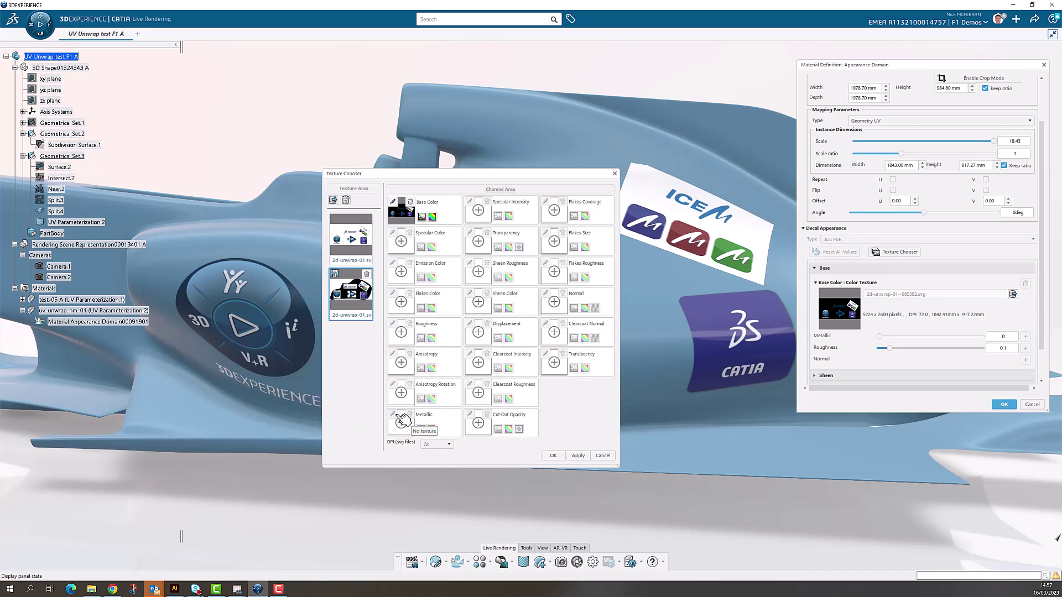
left_click(93, 590)
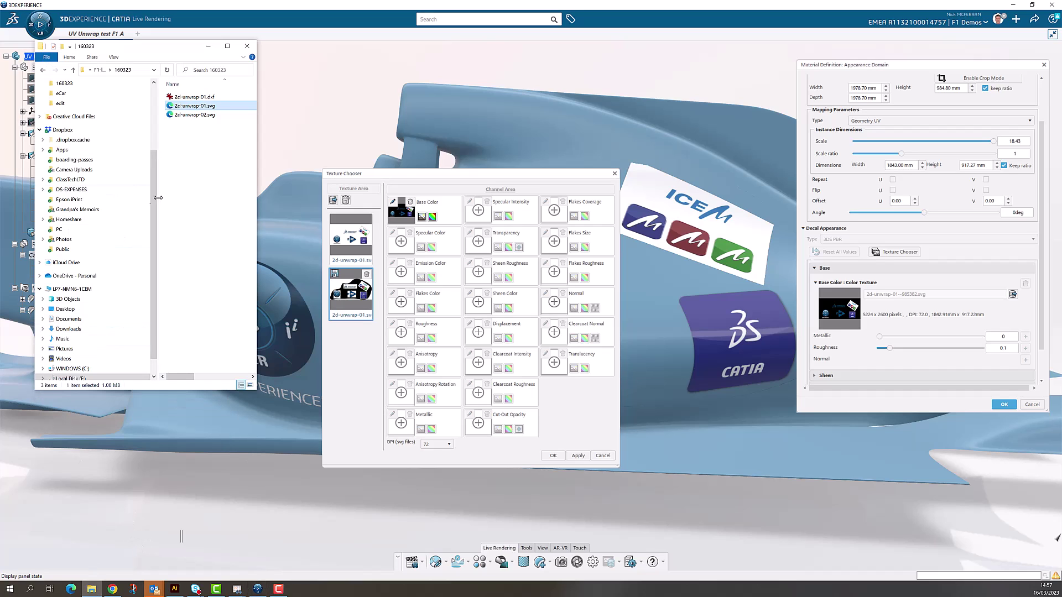
left_click(182, 115)
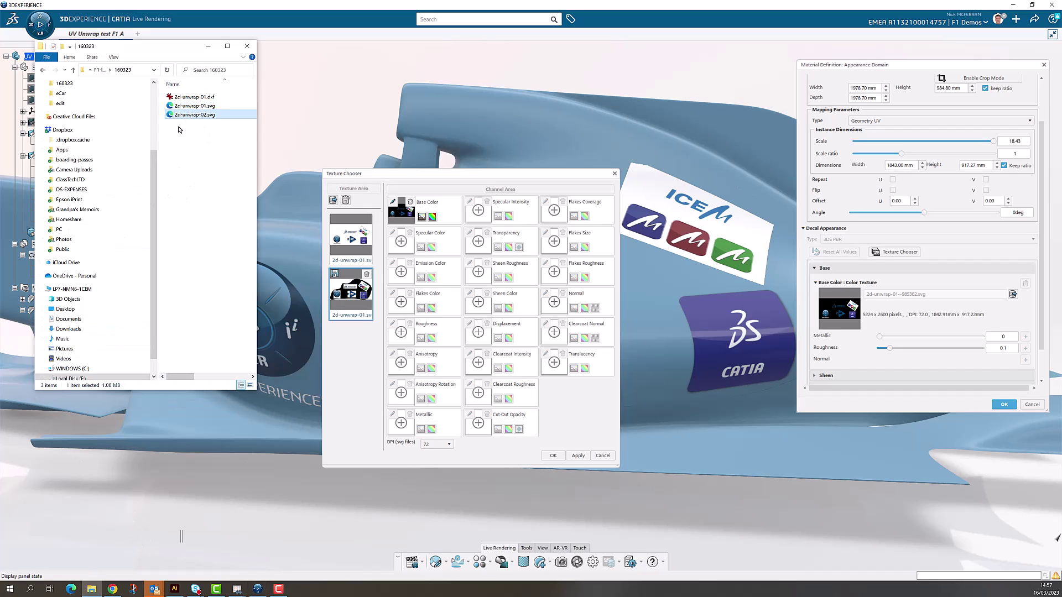
left_click_drag(177, 117, 353, 343)
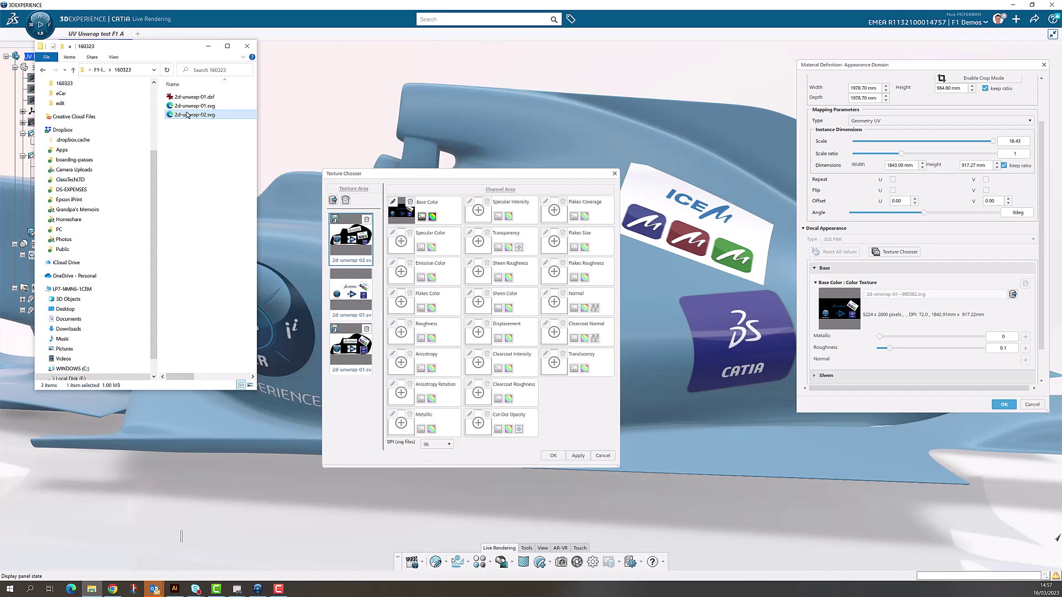
left_click(208, 46)
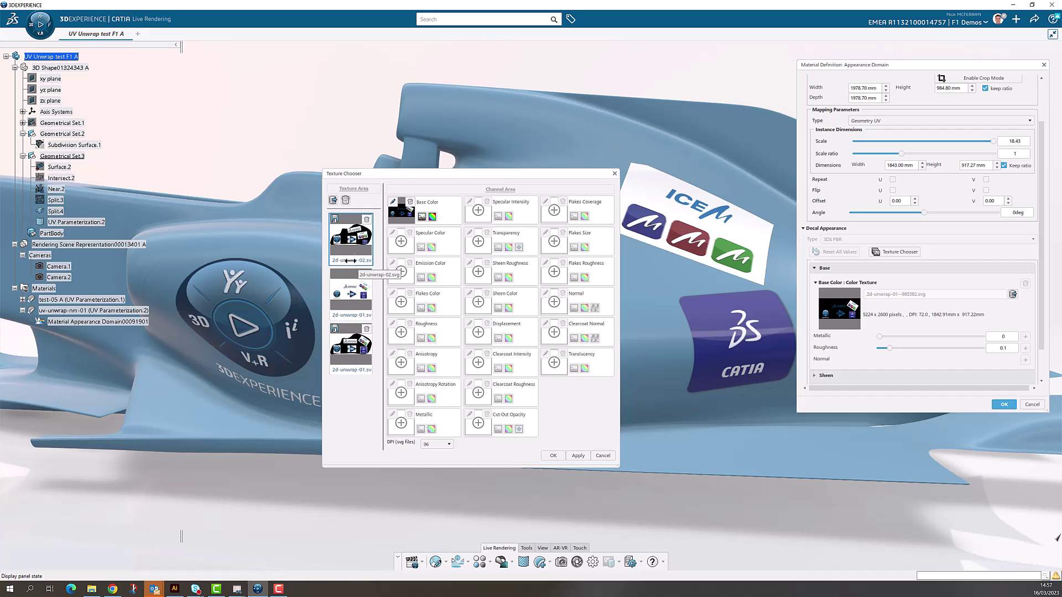
- Assign 2d-unwrap-02.svg to Base Color, excluding its POLYLINE background layer
left_click_drag(351, 260, 400, 213)
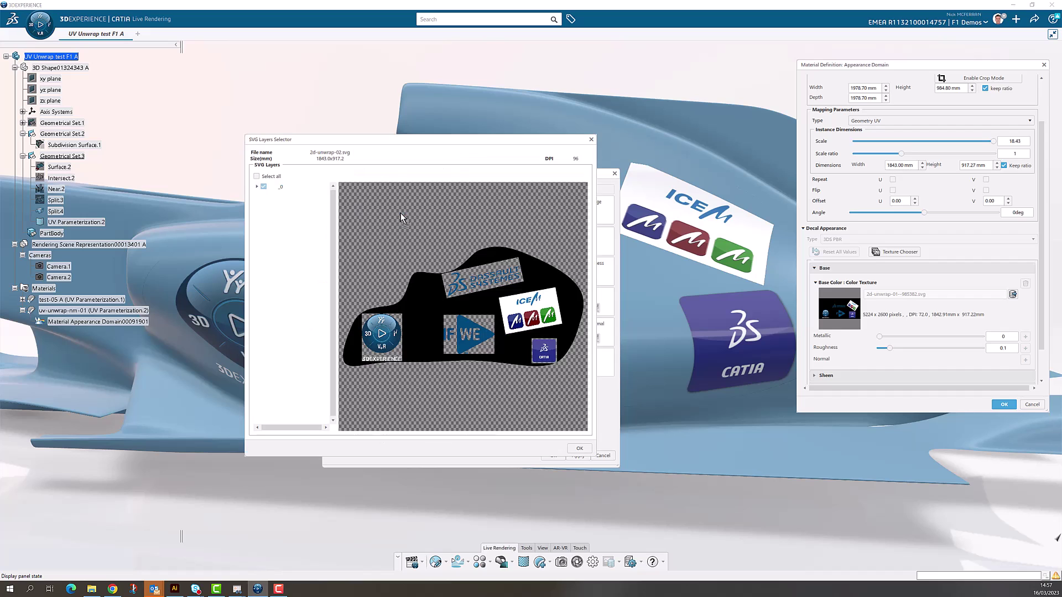
left_click(257, 186)
left_click(271, 236)
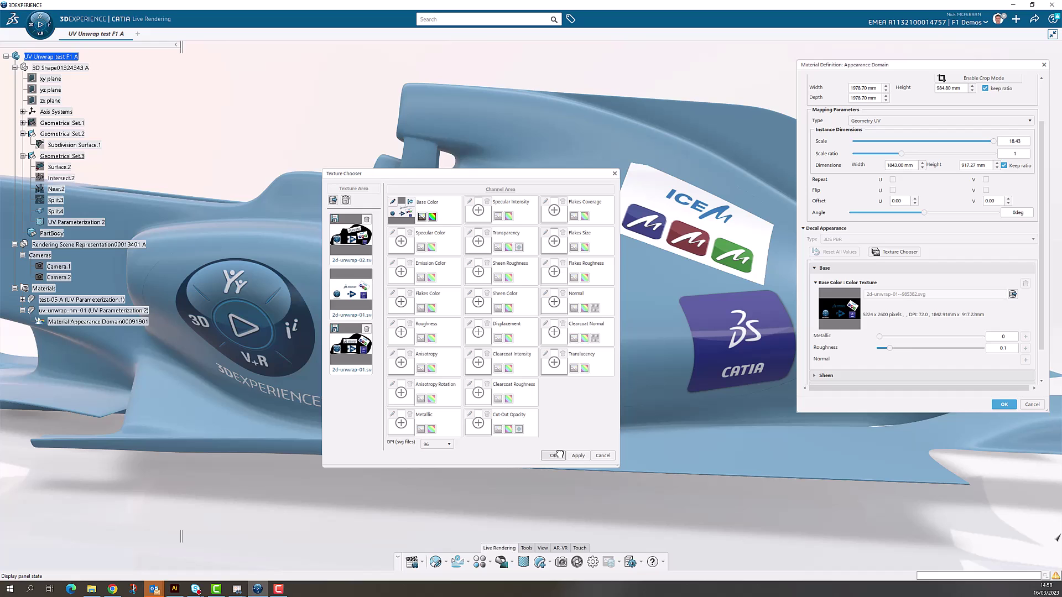
- Apply the 2d-unwrap-02.svg texture and compare the sidepod decal against the Illustrator layout
left_click(554, 455)
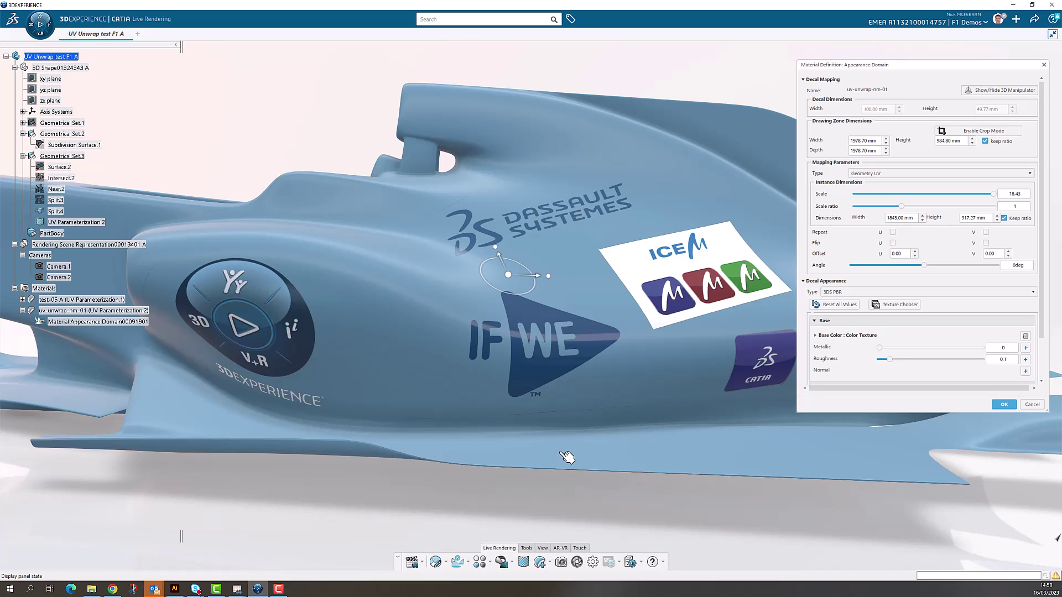
left_click(177, 590)
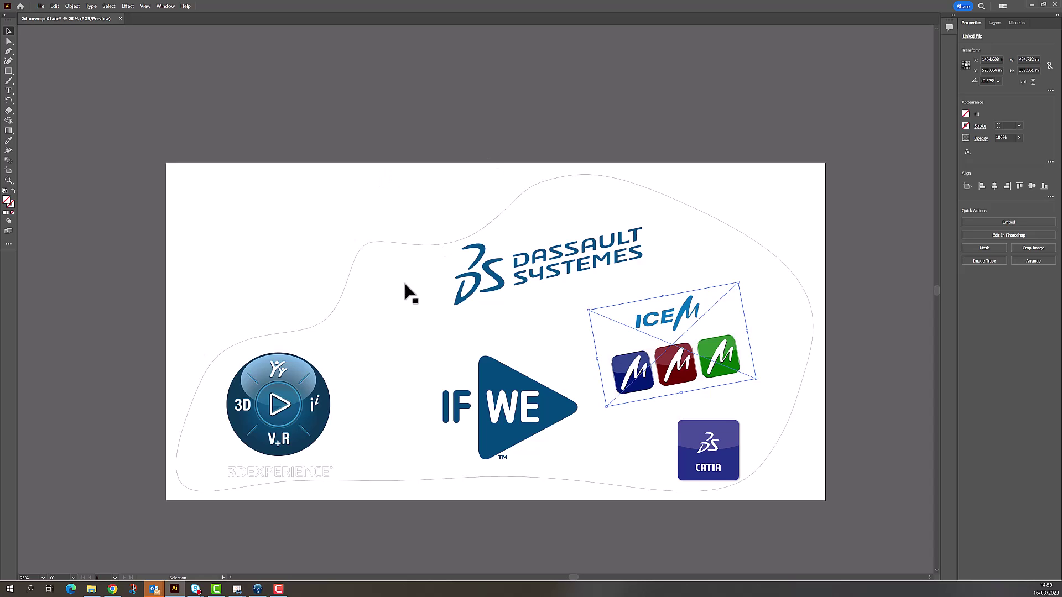
left_click(258, 589)
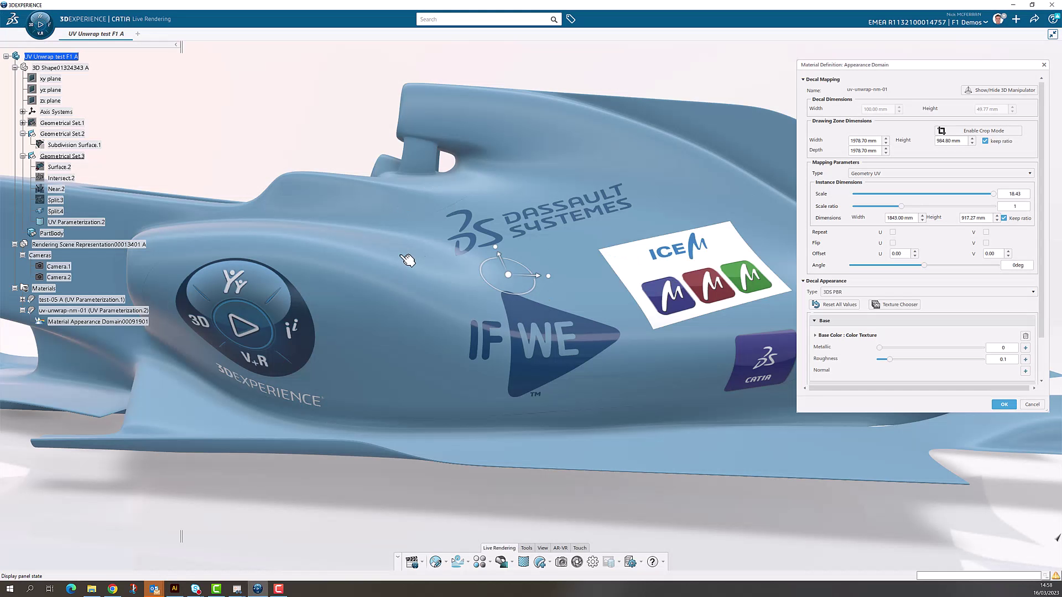
- Zoom out, orbit and pan to inspect the relocated sponsor logos along the whole car
middle_click_drag(407, 260, 581, 307)
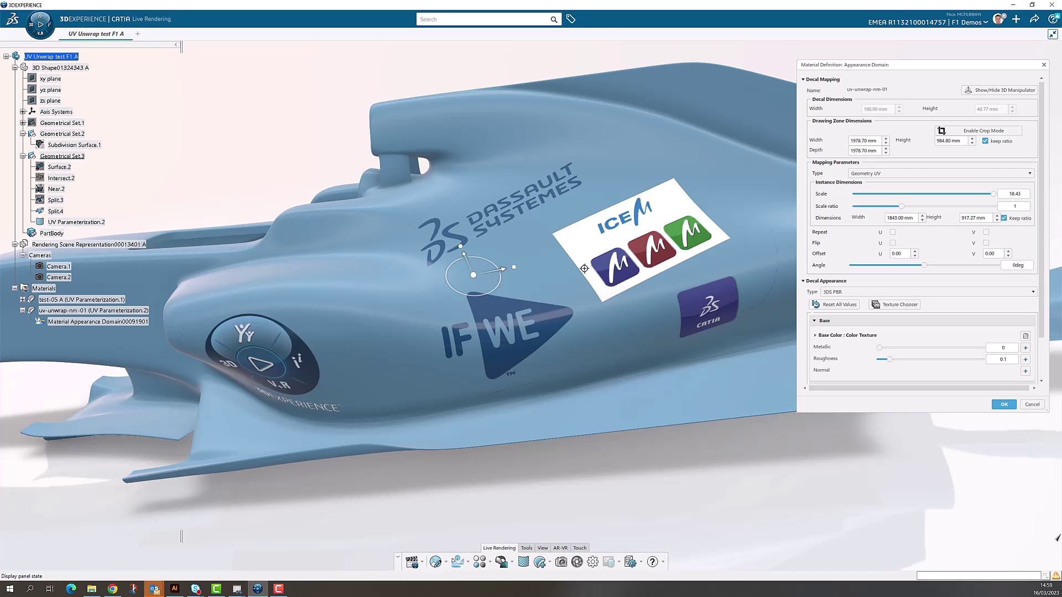
mouse_move(518, 238)
middle_mouse_down()
mouse_move(531, 283)
mouse_move(515, 231)
middle_mouse_up()
scroll(516, 231, "up", 5)
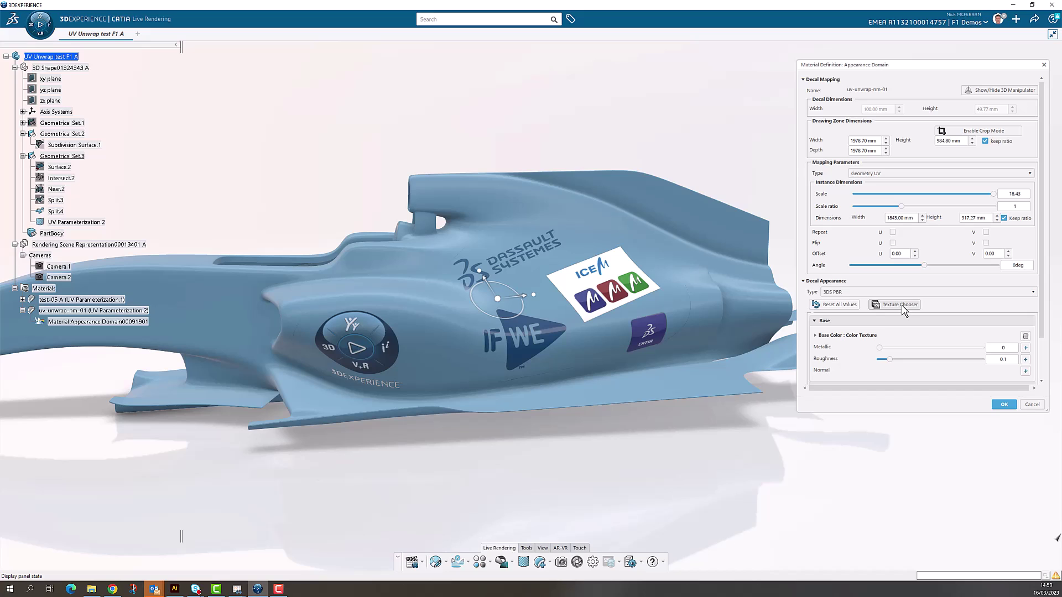
middle_click_drag(601, 233, 572, 218)
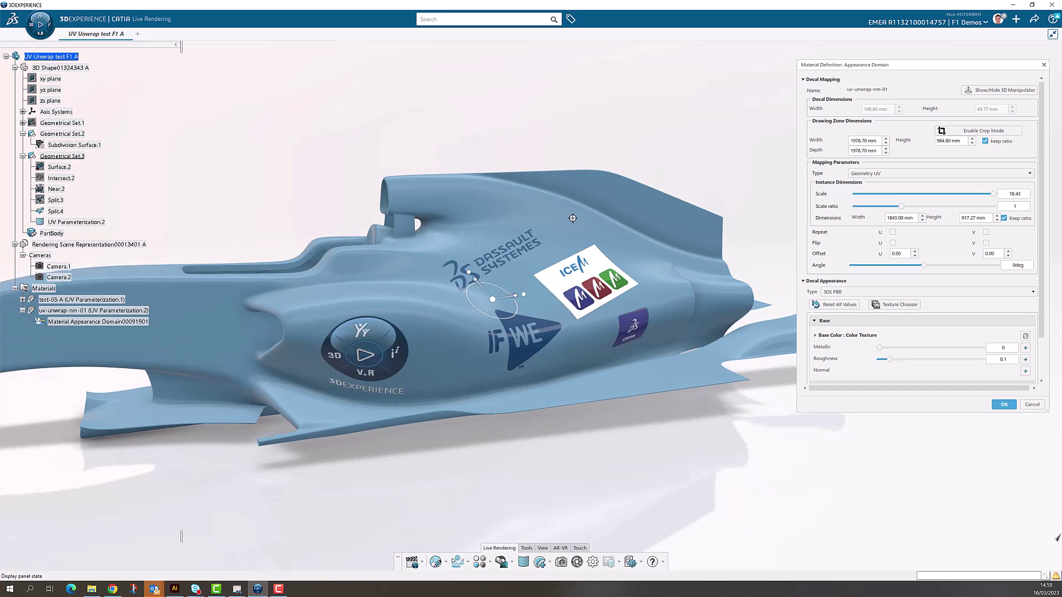